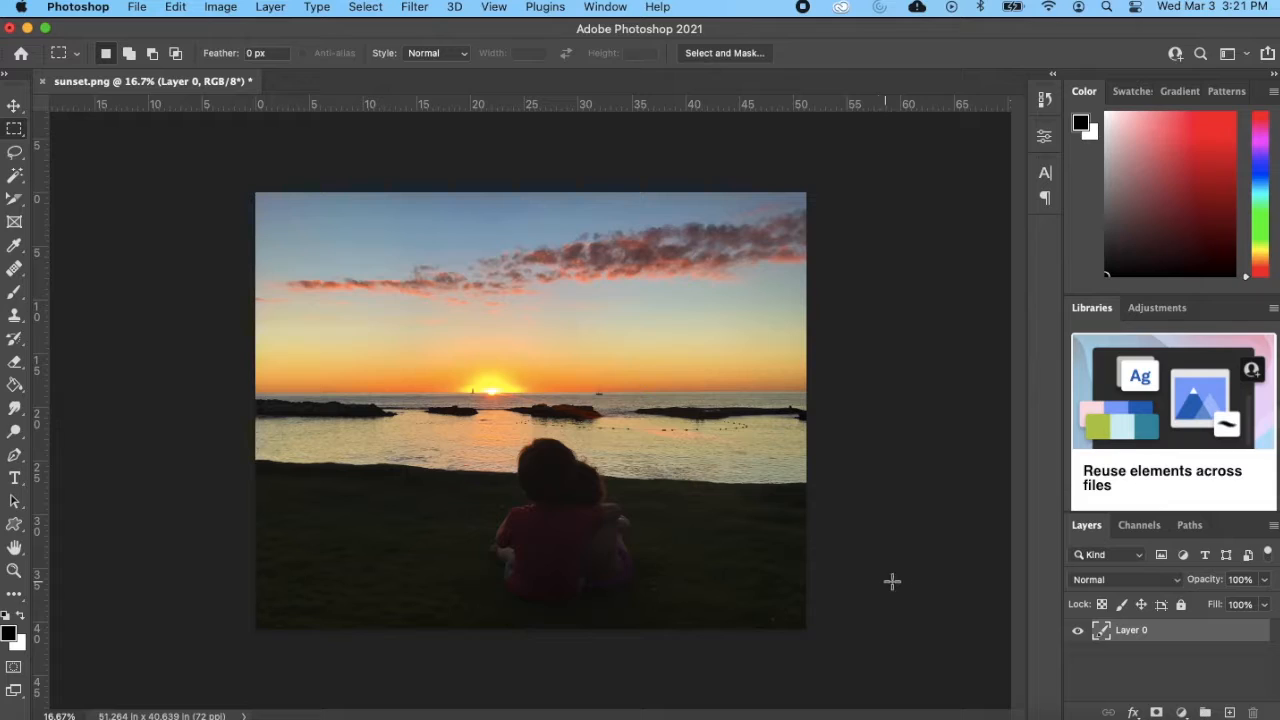
Duplicate Layer 0 and name the copy "watercolor".
{"action": "right_click", "coordinate": [1157, 643]}
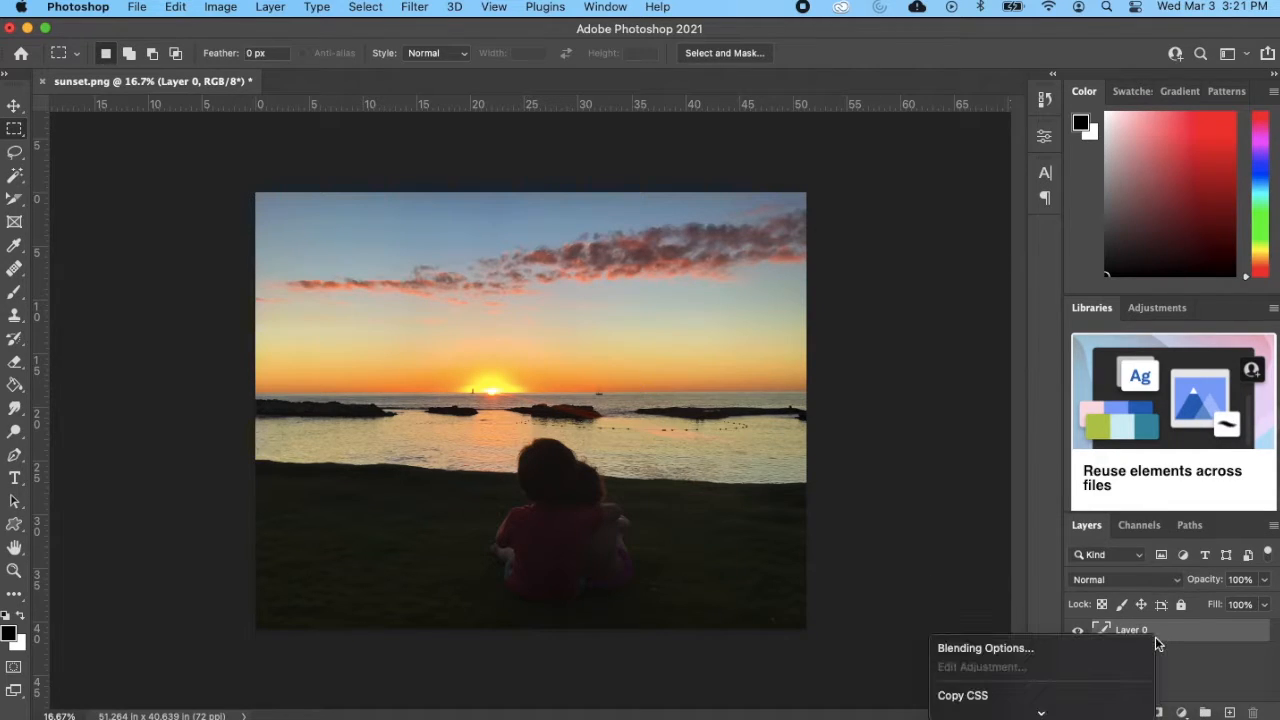
{"action": "left_click", "coordinate": [1022, 545]}
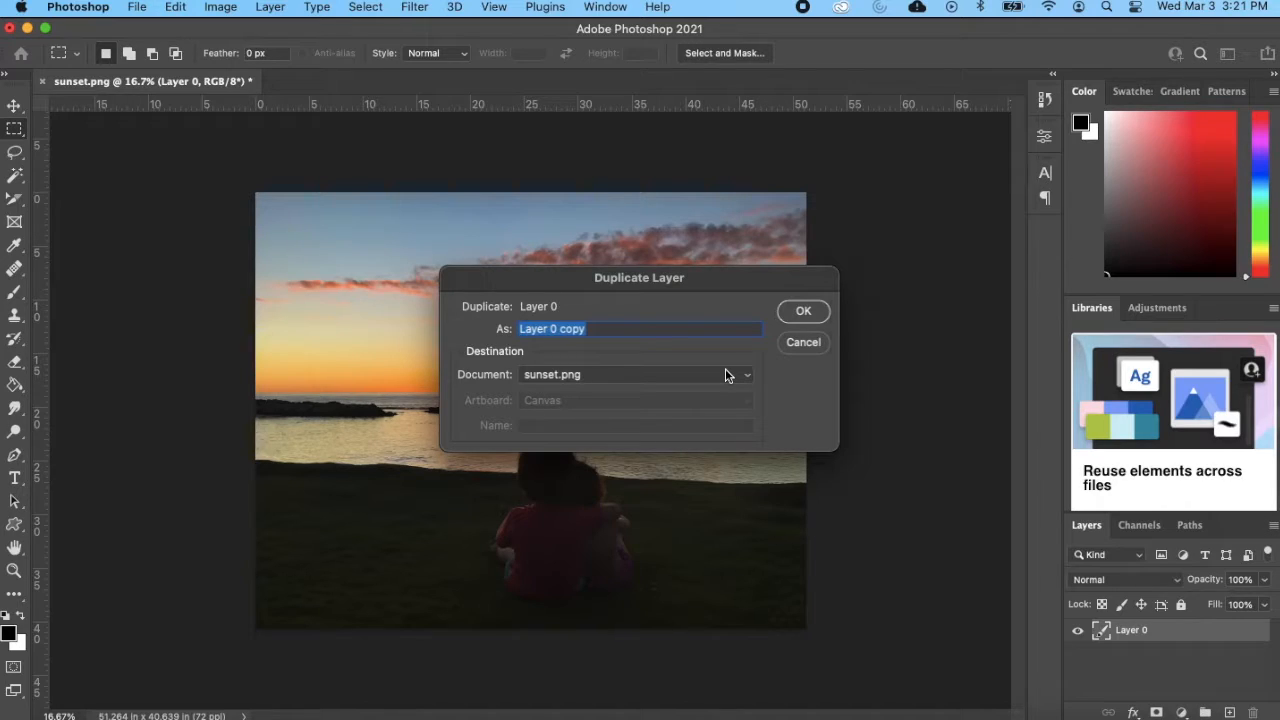
{"action": "type", "text": "watercolor"}
{"action": "left_click", "coordinate": [806, 310]}
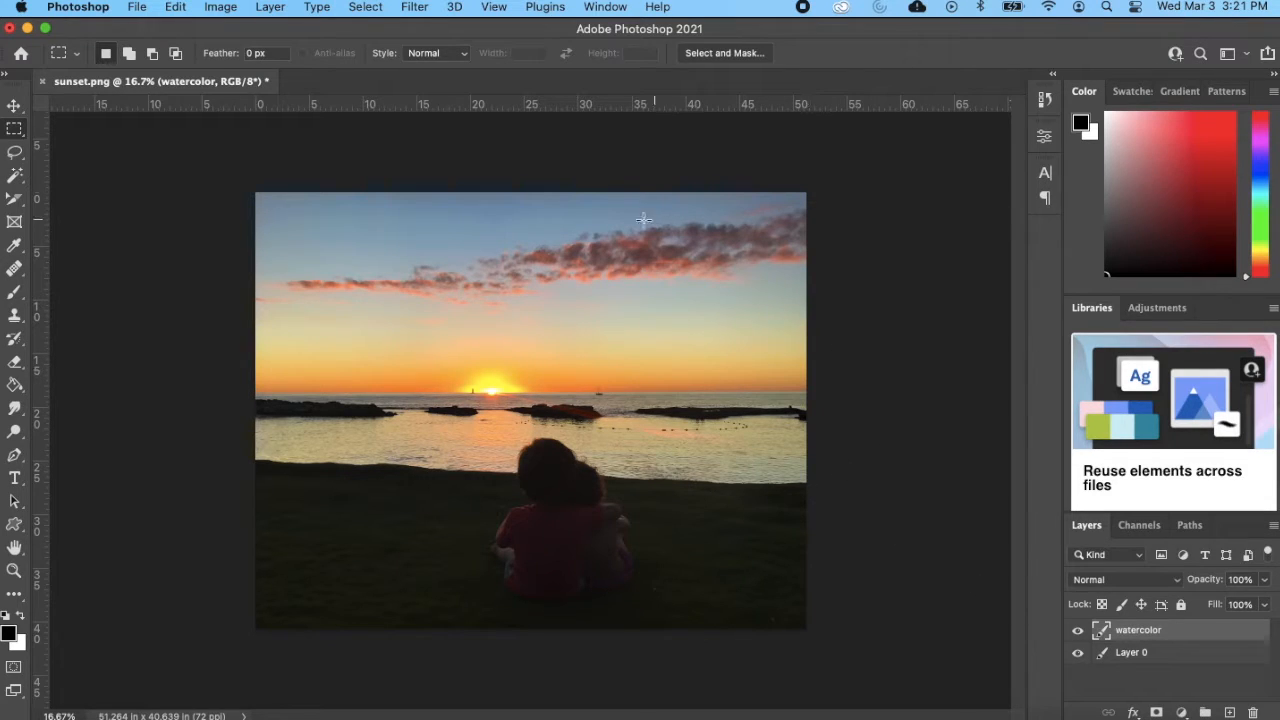
Apply the Filter Gallery's artistic Watercolor filter to the watercolor layer with brush detail 2, shadow intensity 0 and texture 1.
{"action": "left_click", "coordinate": [414, 7]}
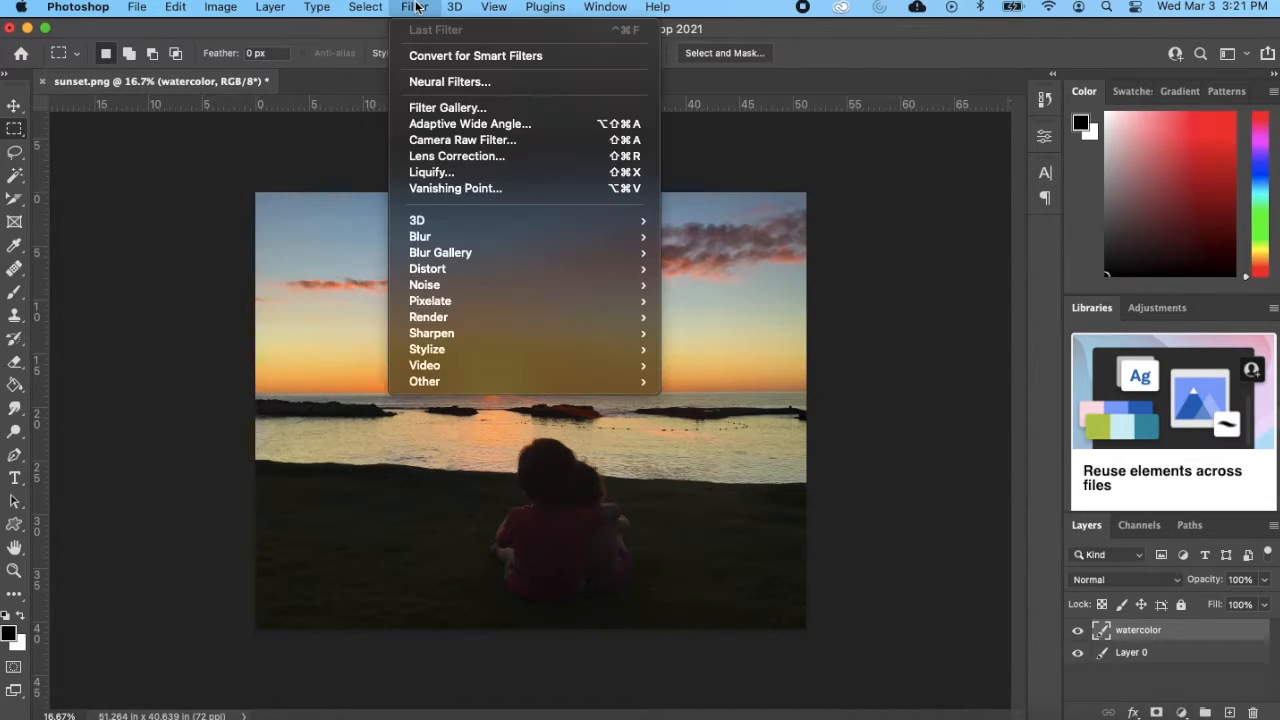
{"action": "left_click", "coordinate": [476, 112]}
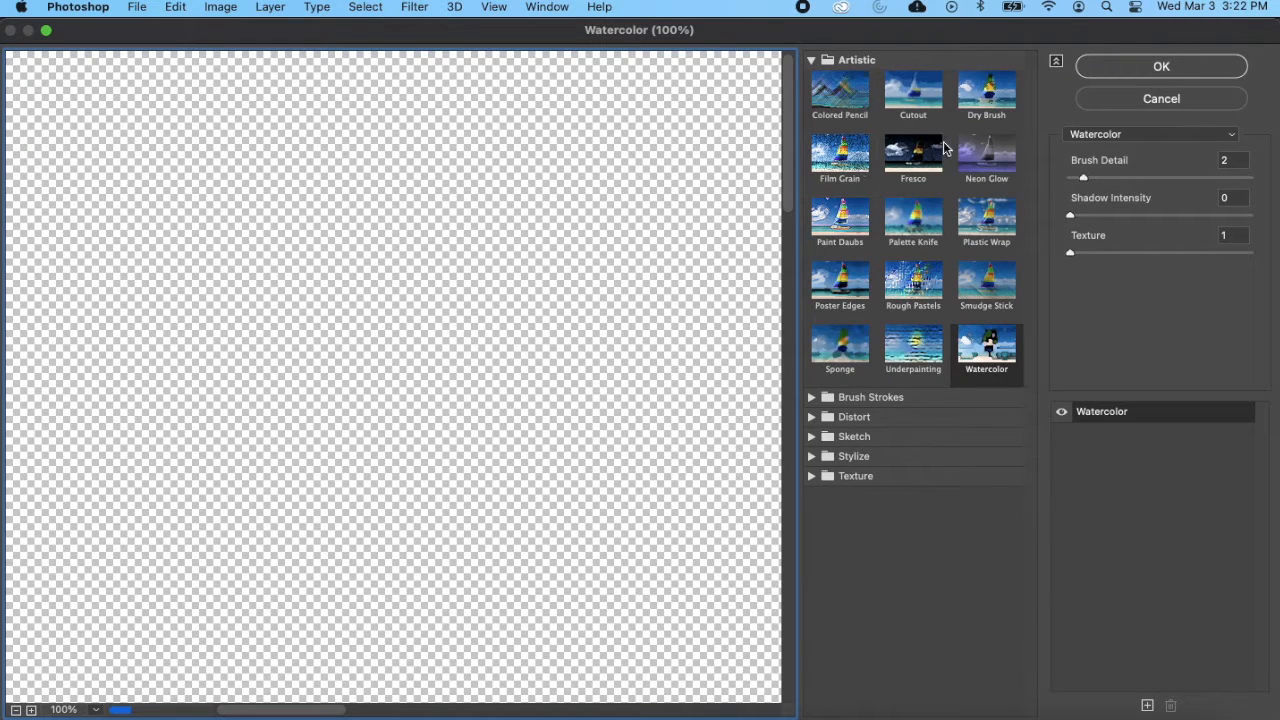
{"action": "left_click", "coordinate": [991, 362]}
{"action": "left_click", "coordinate": [811, 58]}
{"action": "left_click", "coordinate": [809, 62]}
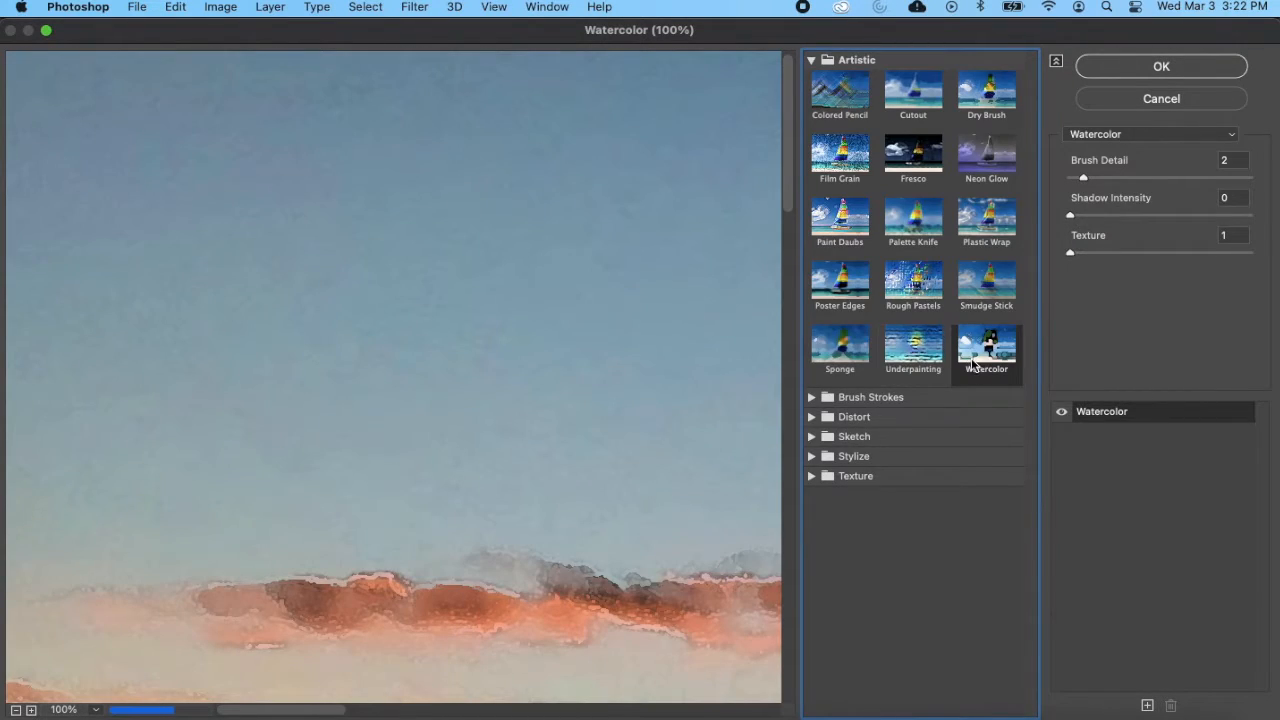
{"action": "scroll", "coordinate": [595, 370], "scroll_direction": "down", "scroll_amount": 5}
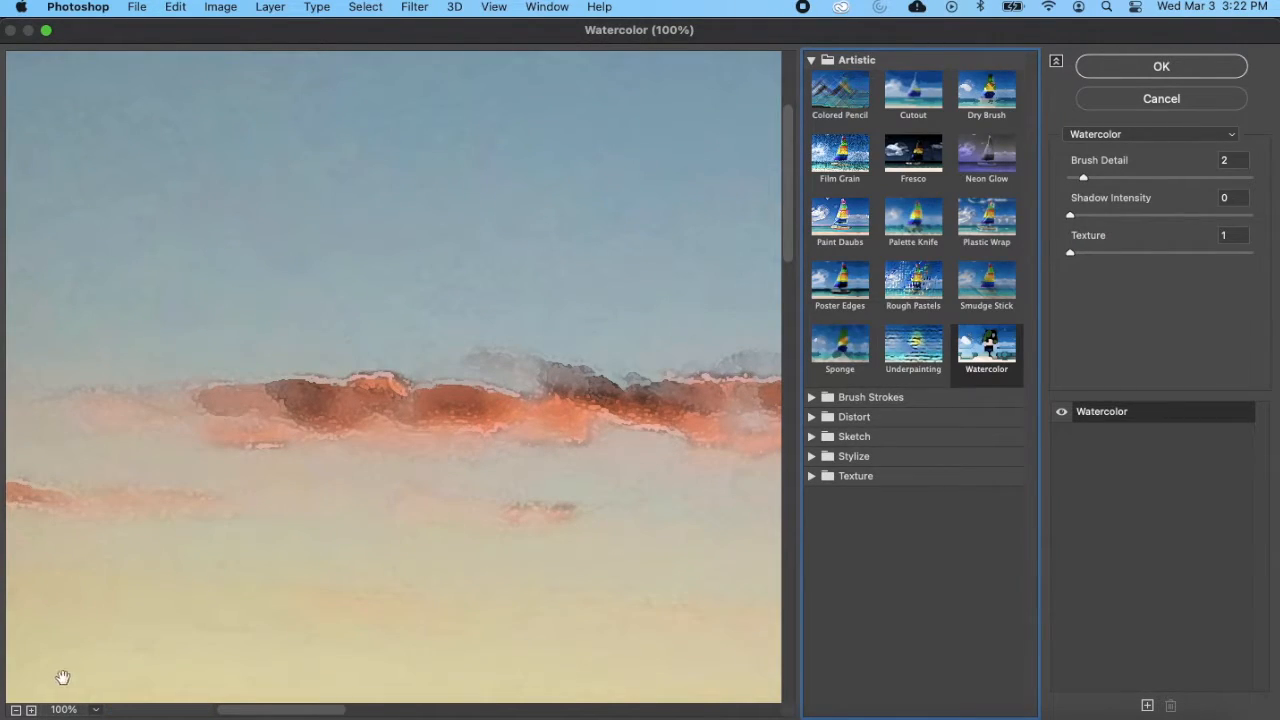
{"action": "left_click", "coordinate": [16, 710]}
{"action": "left_click", "coordinate": [16, 710]}
{"action": "left_click", "coordinate": [16, 710]}
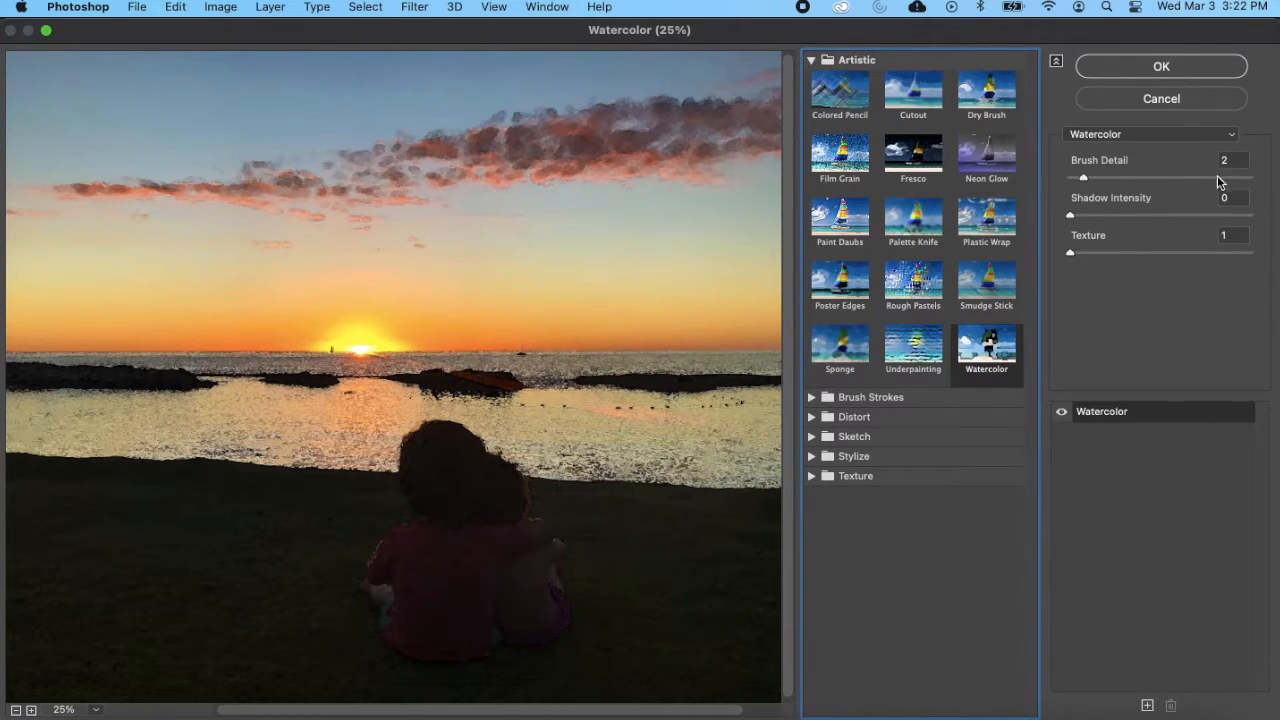
{"action": "left_click", "coordinate": [1096, 68]}
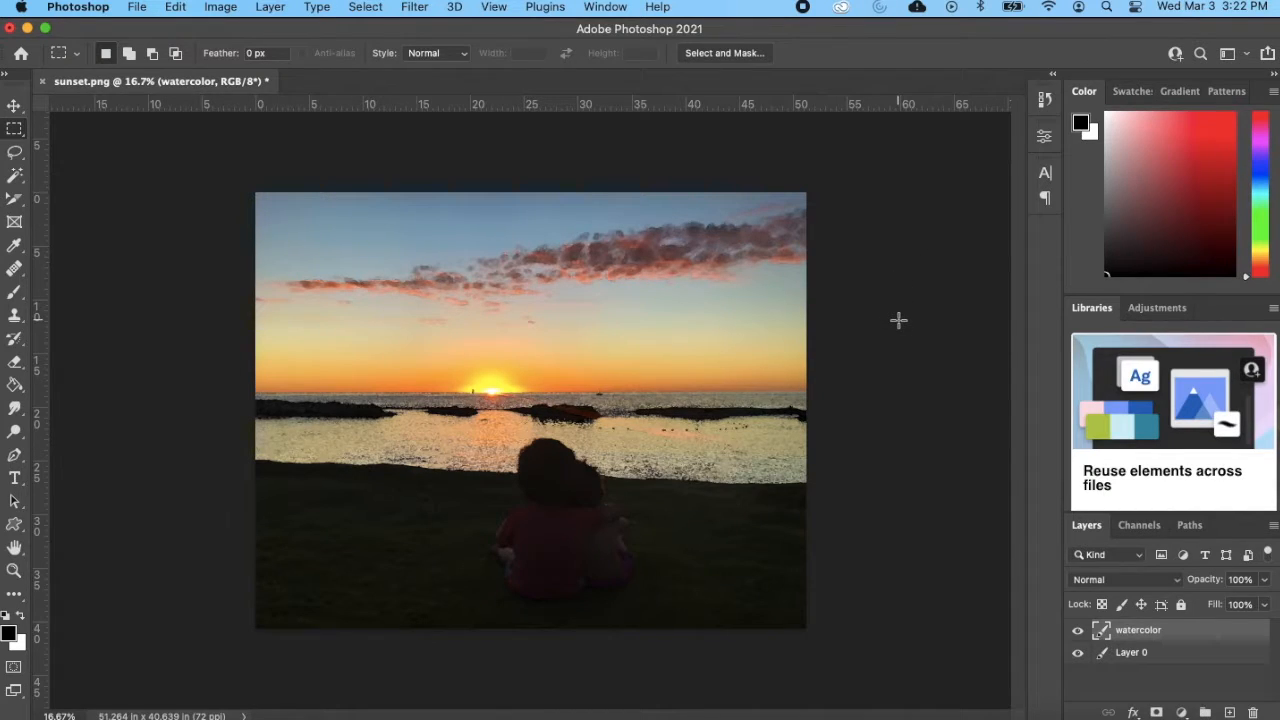
Duplicate Layer 0 as "outline" and move the copy above the watercolor layer.
{"action": "left_click", "coordinate": [1143, 655]}
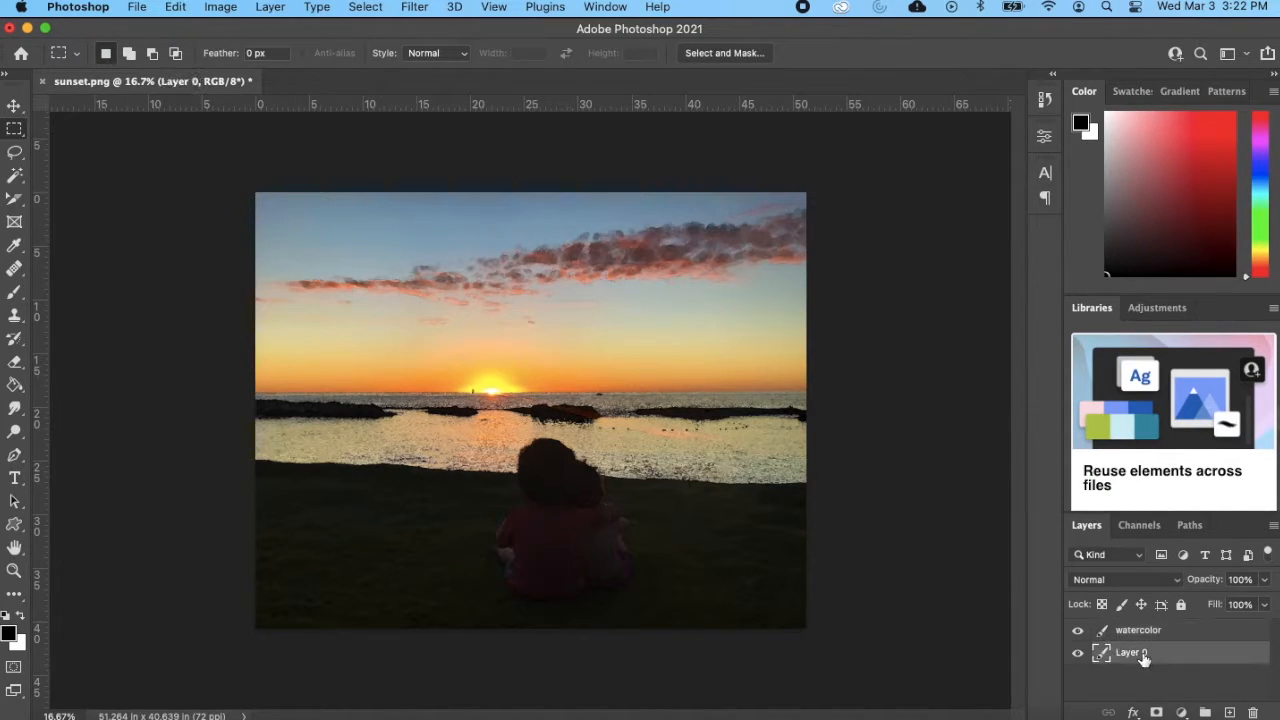
{"action": "right_click", "coordinate": [1143, 655]}
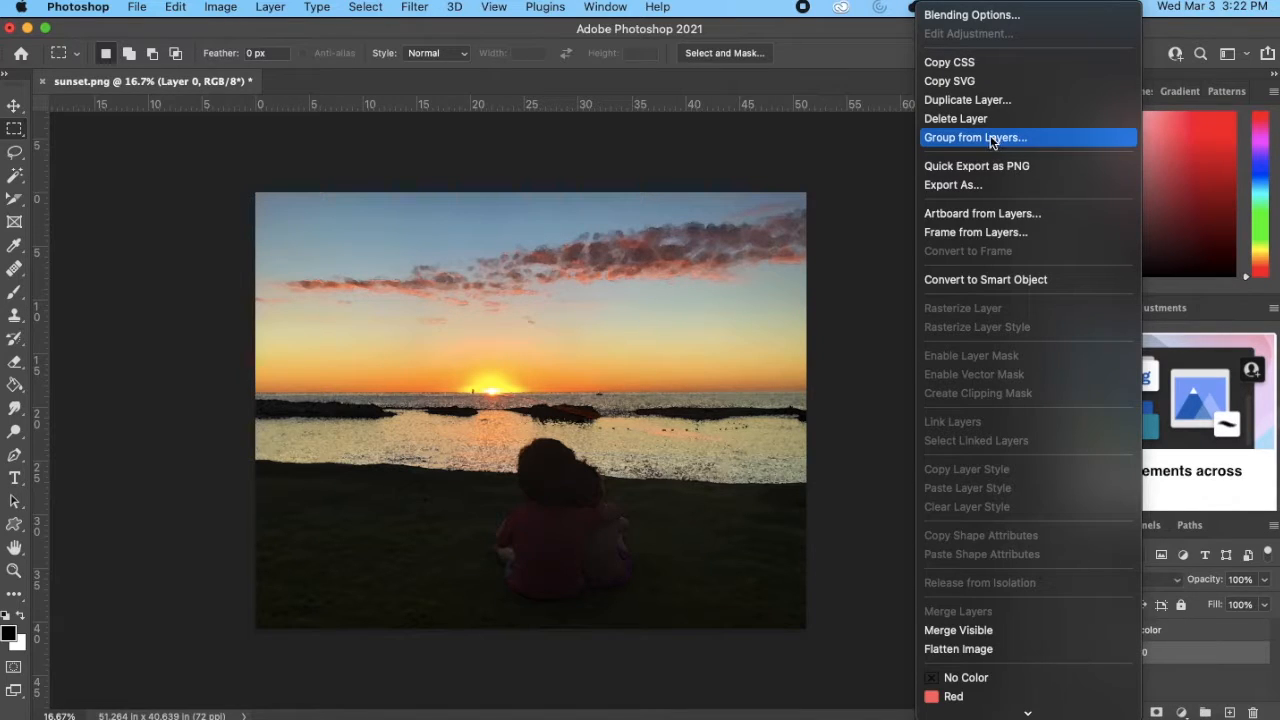
{"action": "left_click", "coordinate": [973, 101]}
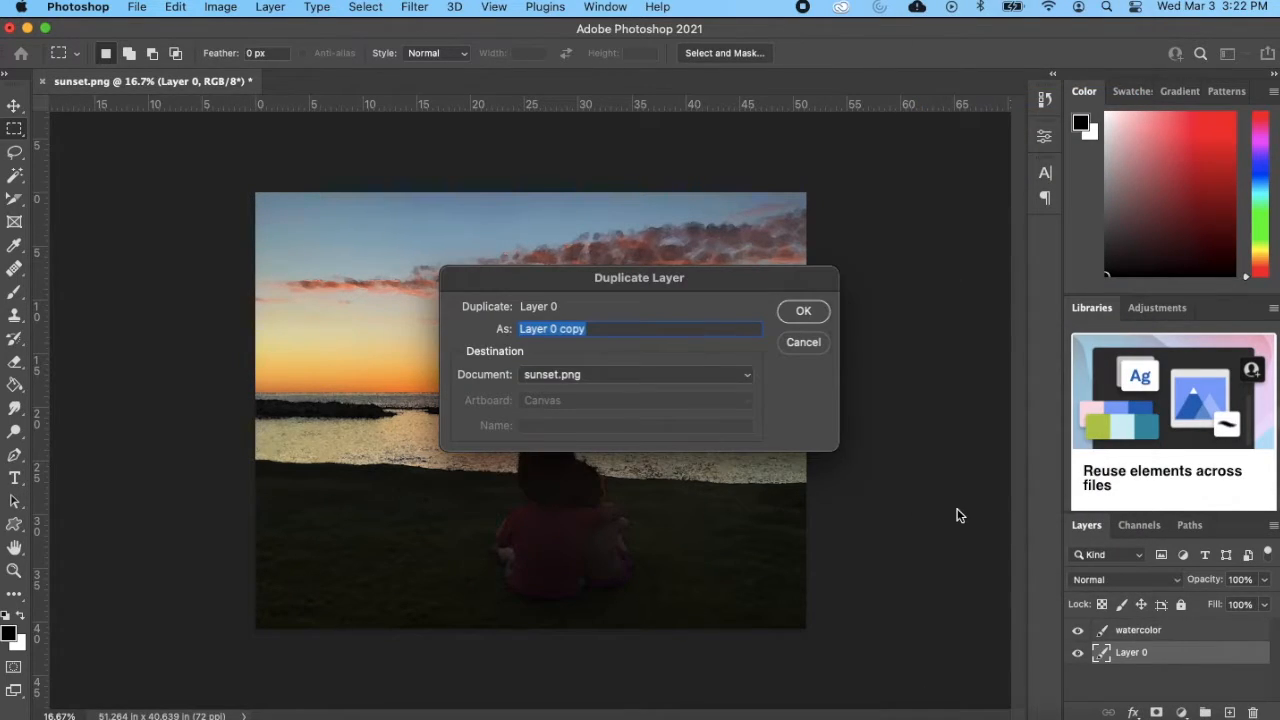
{"action": "type", "text": "o"}
{"action": "key", "text": "Return"}
{"action": "left_click_drag", "start_coordinate": [1174, 651], "coordinate": [1164, 635]}
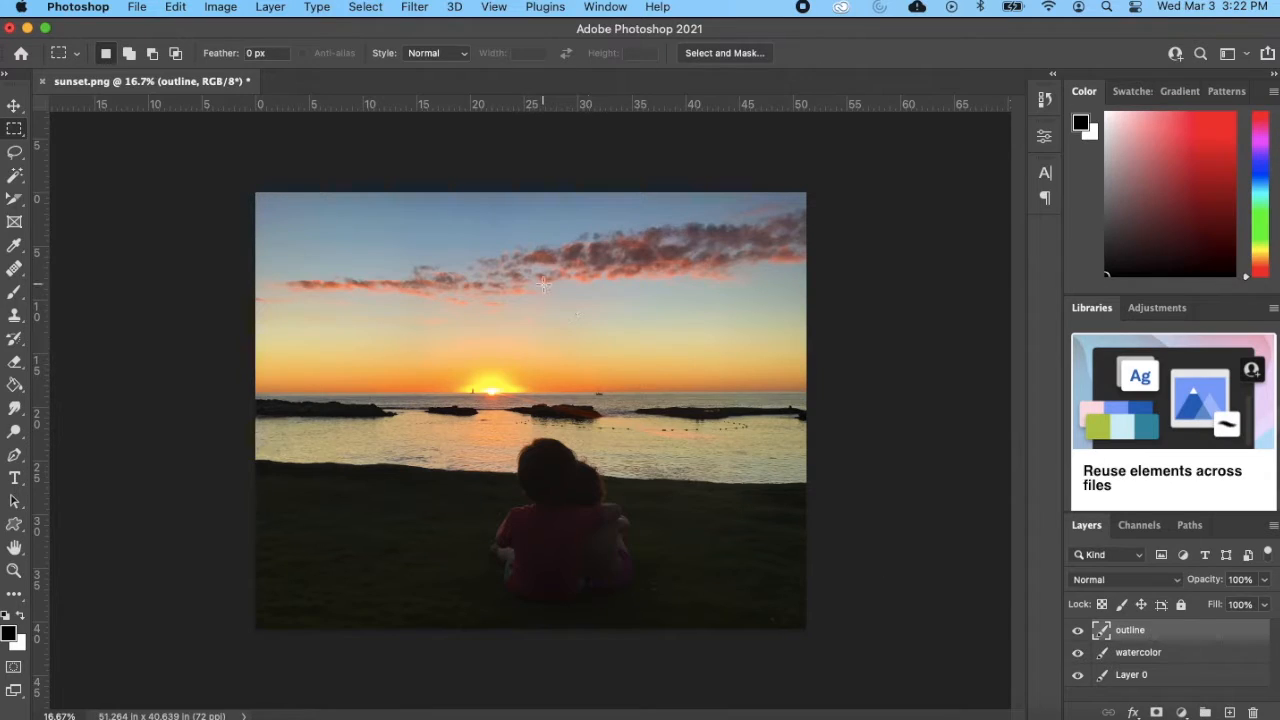
Apply the Find Edges stylize filter to the outline layer.
{"action": "left_click", "coordinate": [414, 7]}
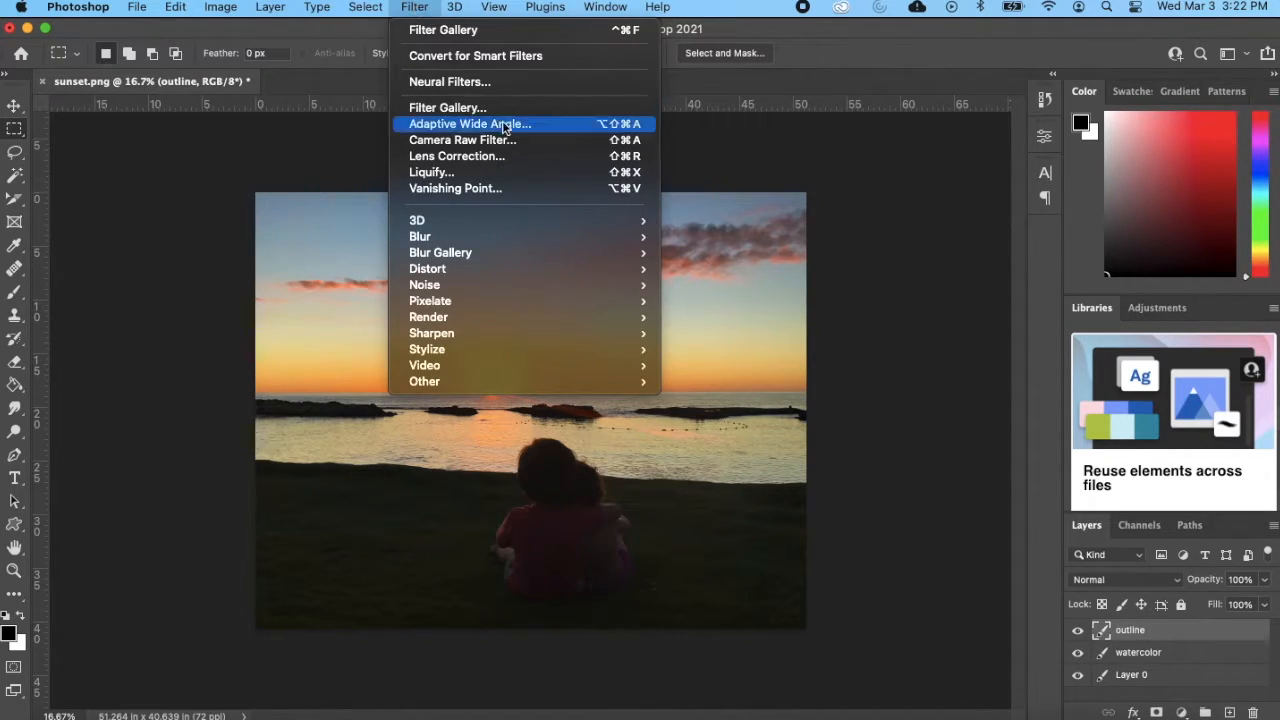
{"action": "mouse_move", "coordinate": [570, 310]}
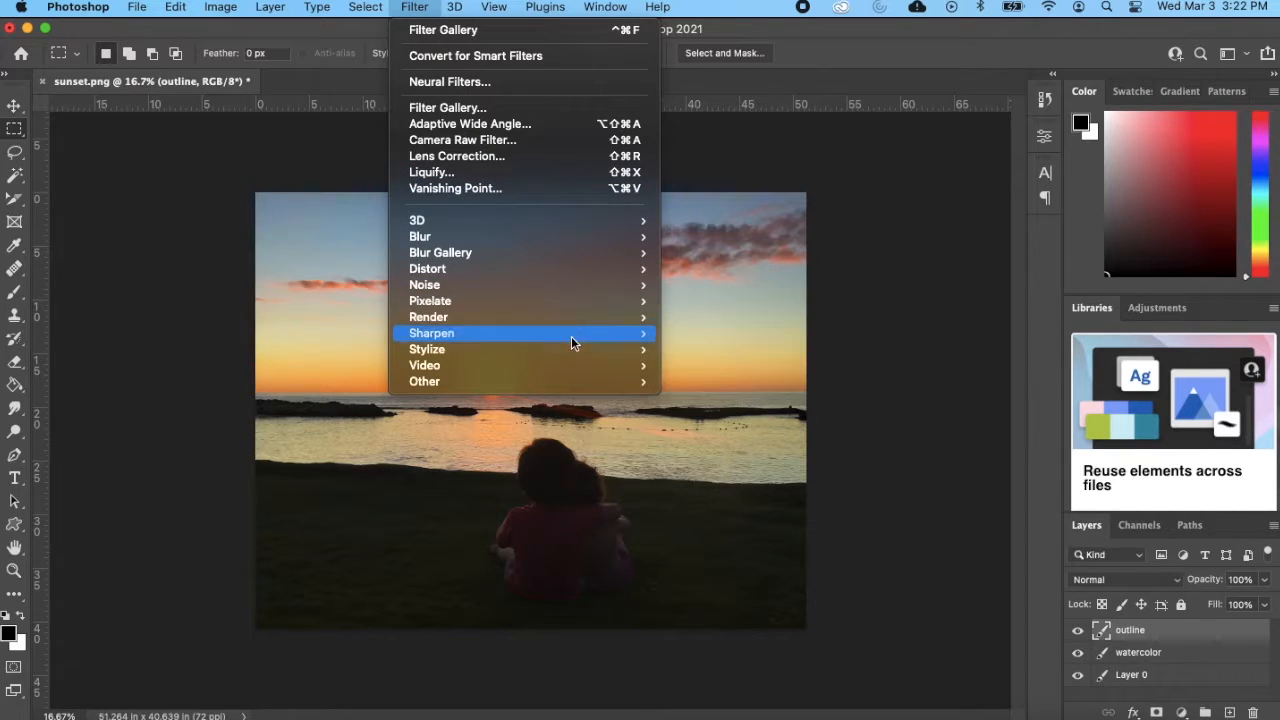
{"action": "mouse_move", "coordinate": [569, 340]}
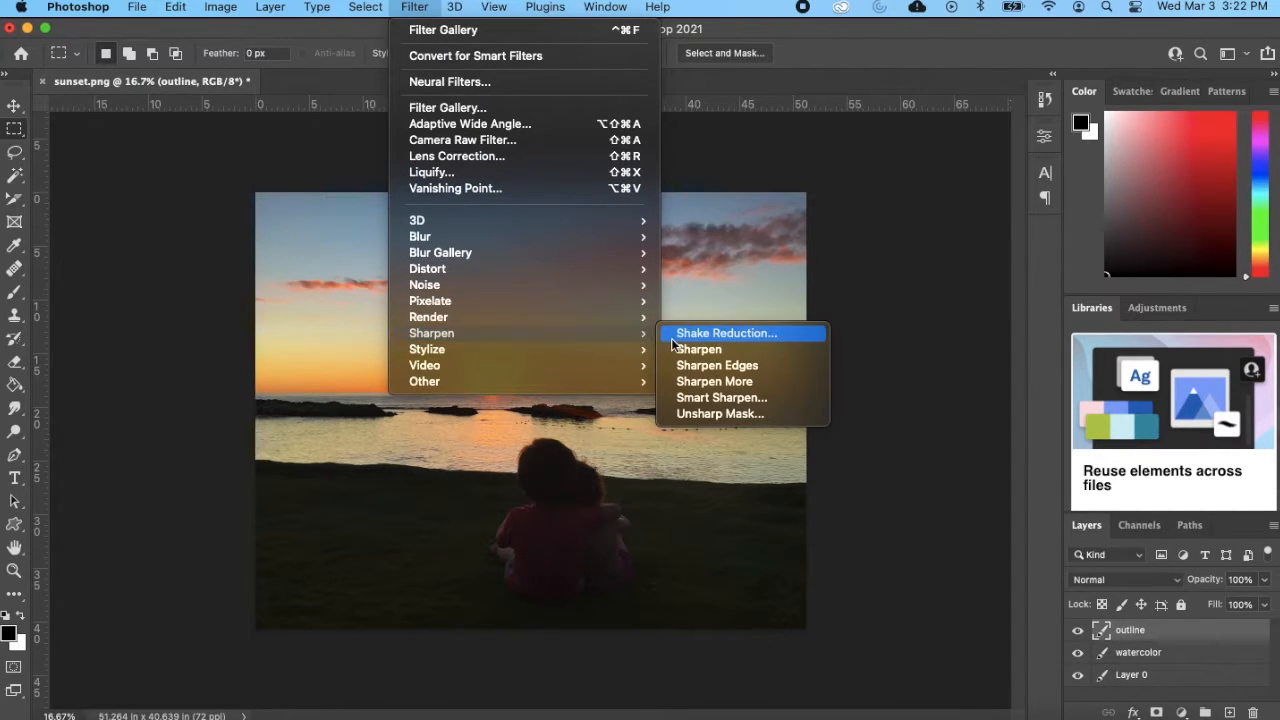
{"action": "mouse_move", "coordinate": [614, 349]}
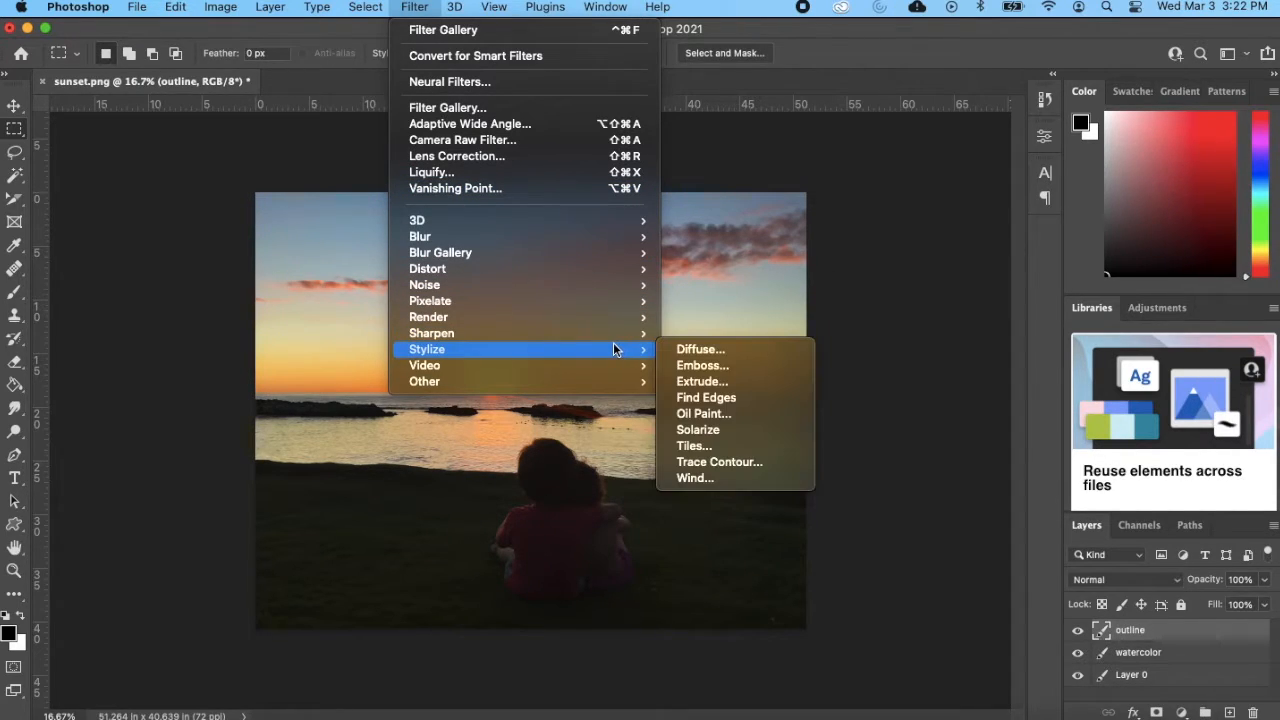
{"action": "left_click", "coordinate": [736, 398]}
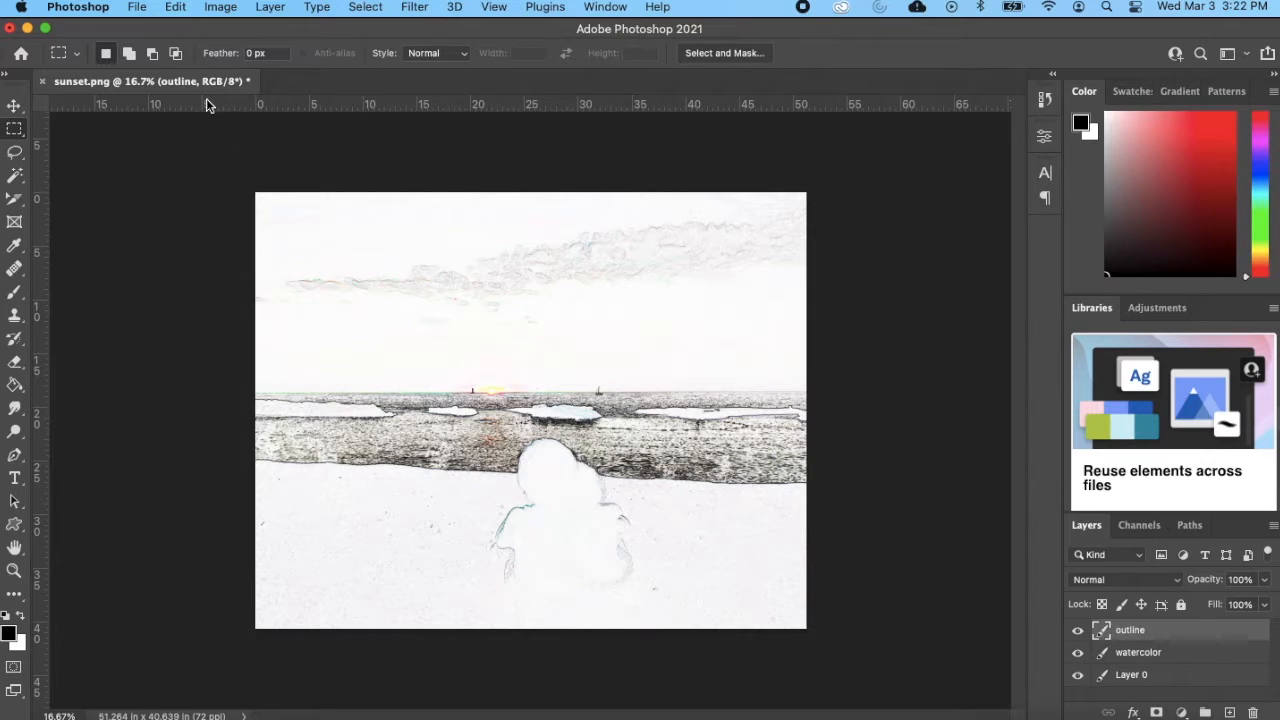
Desaturate the outline layer and set its blend mode to Multiply.
{"action": "left_click", "coordinate": [221, 7]}
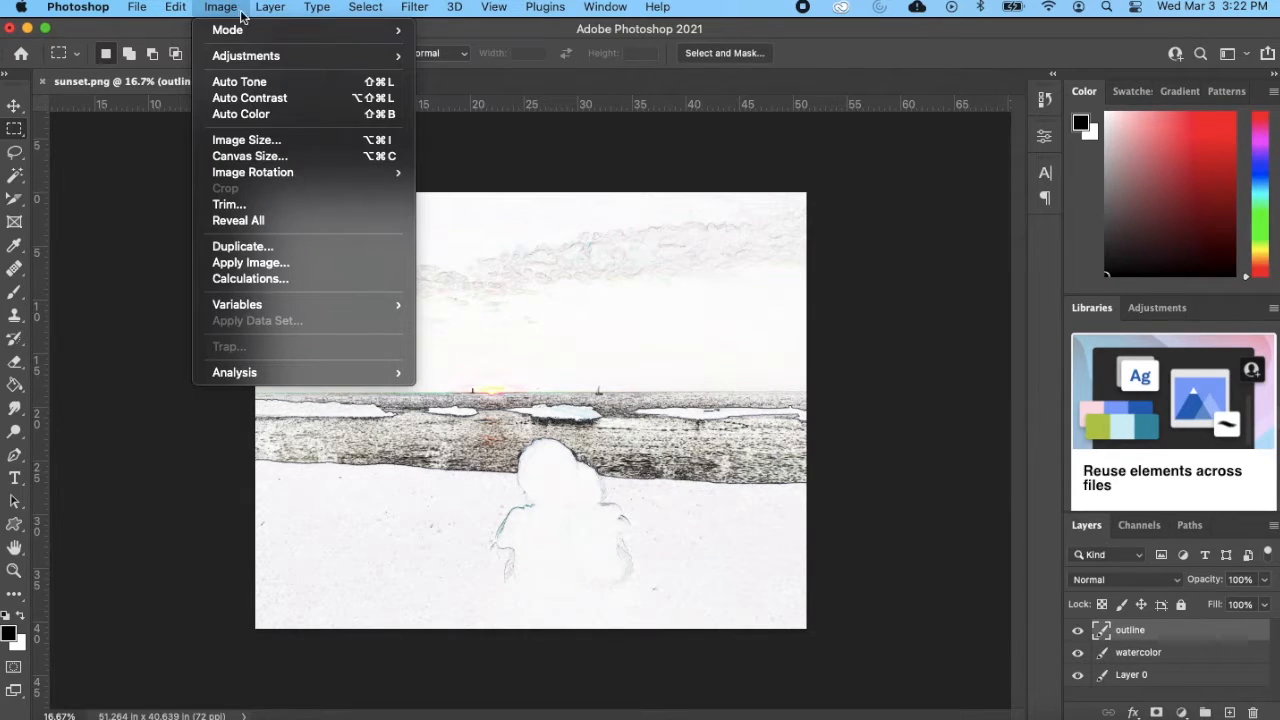
{"action": "mouse_move", "coordinate": [395, 56]}
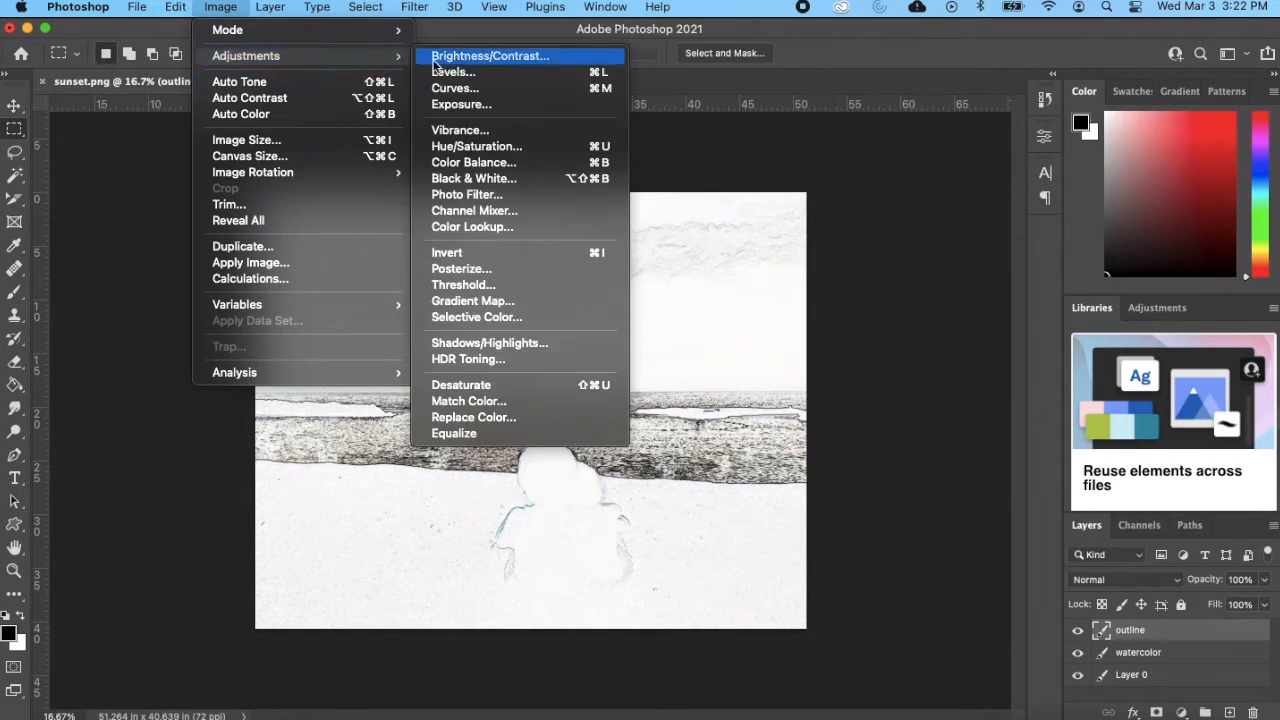
{"action": "left_click", "coordinate": [527, 388]}
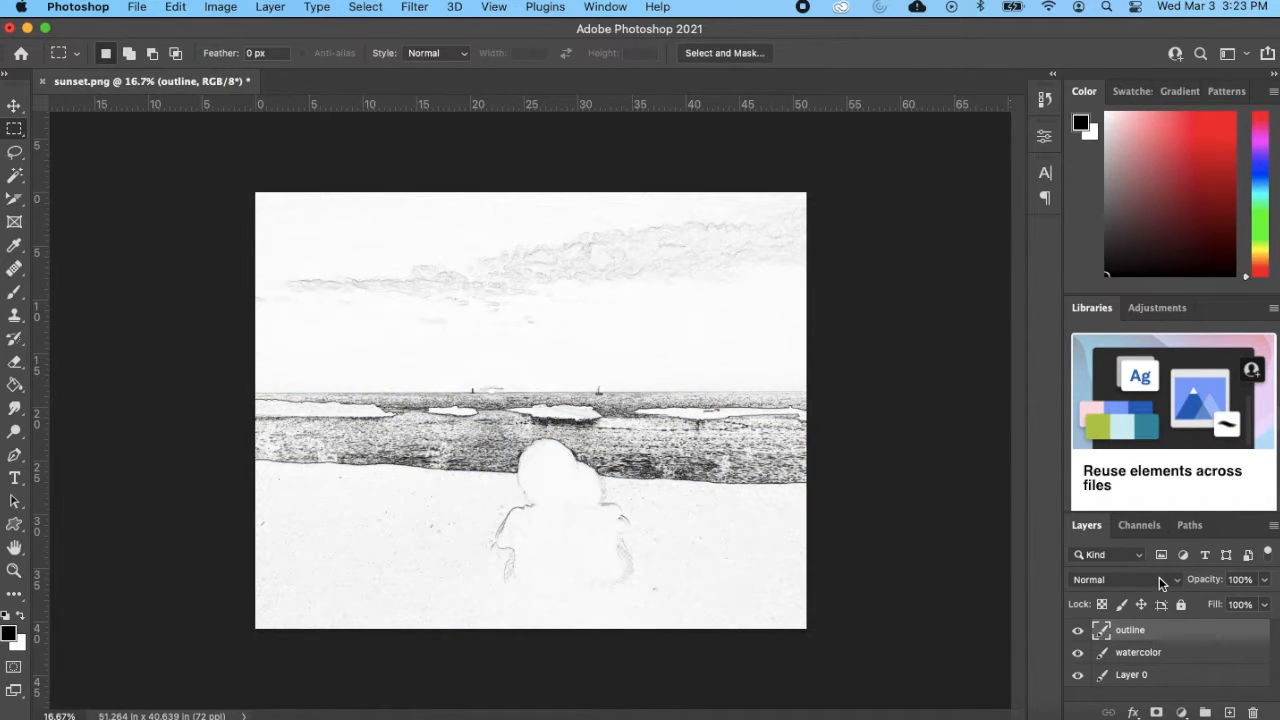
{"action": "left_click", "coordinate": [1168, 582]}
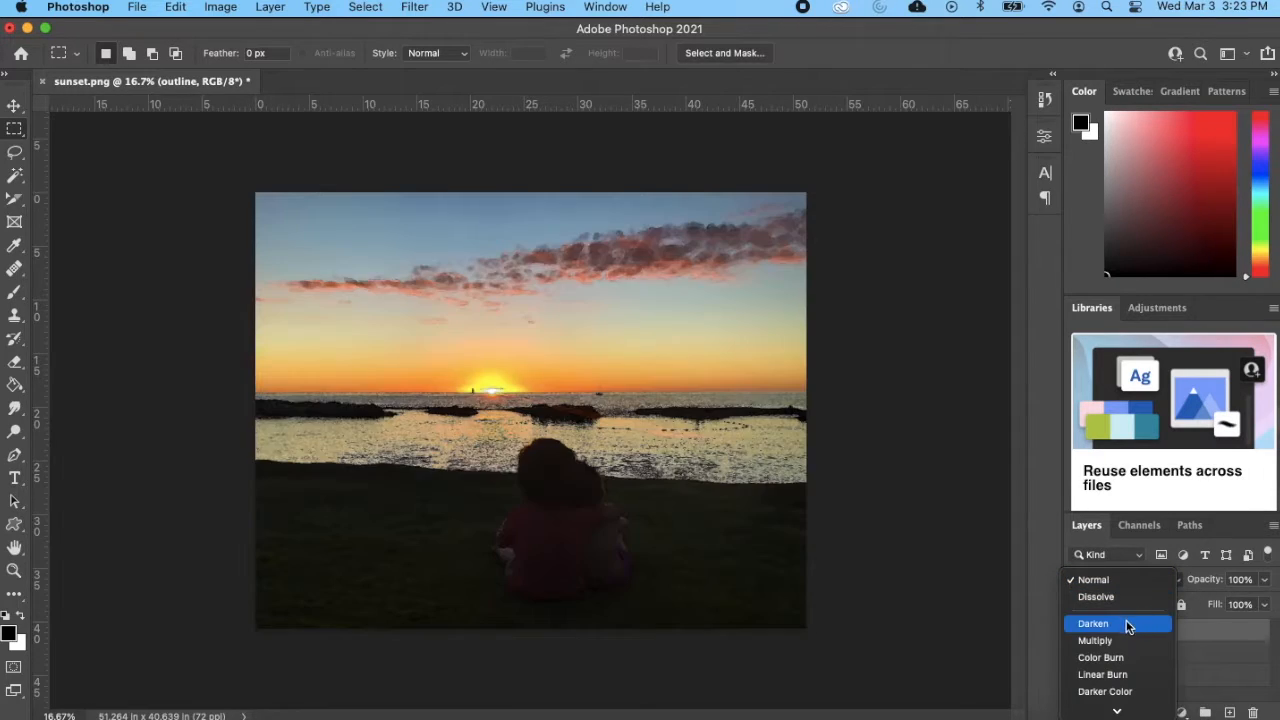
{"action": "left_click", "coordinate": [1117, 644]}
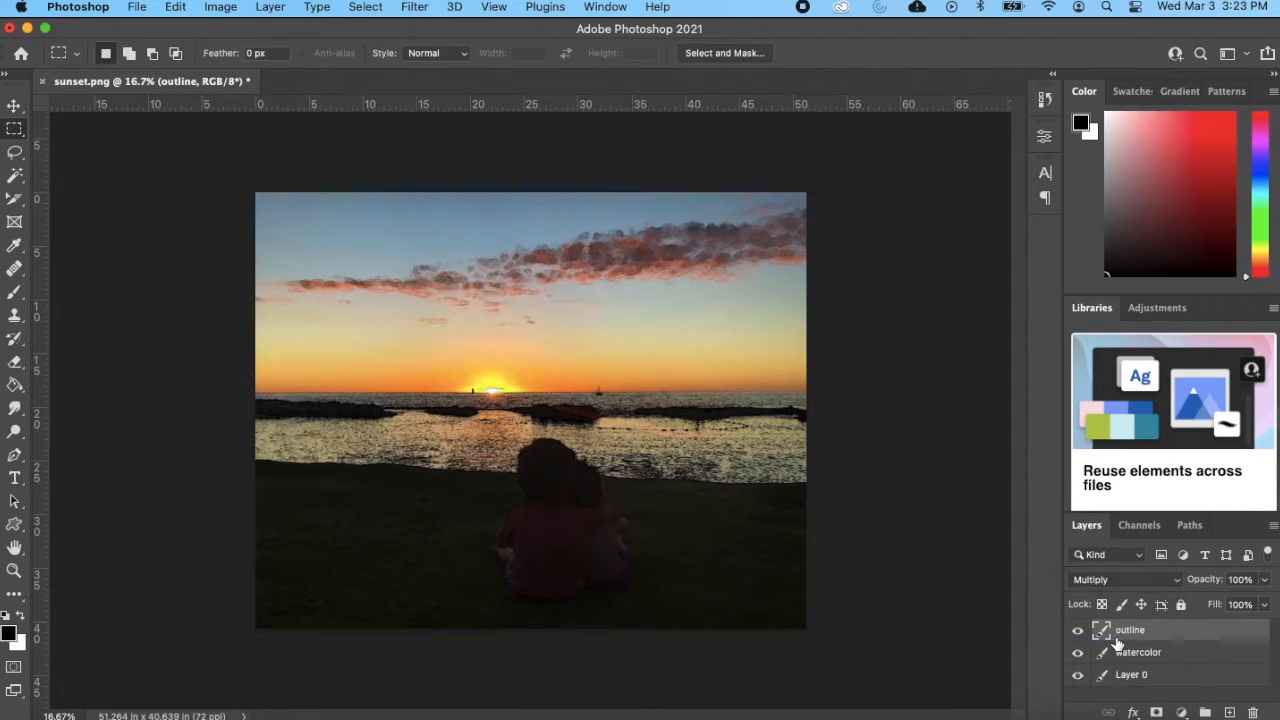
Examine the blended outlines around the horizon, rocks and water up close, and return to the whole image fitted on screen.
{"action": "left_click", "coordinate": [14, 570]}
{"action": "left_click", "coordinate": [586, 432]}
{"action": "left_click", "coordinate": [486, 403]}
{"action": "left_click", "coordinate": [463, 383]}
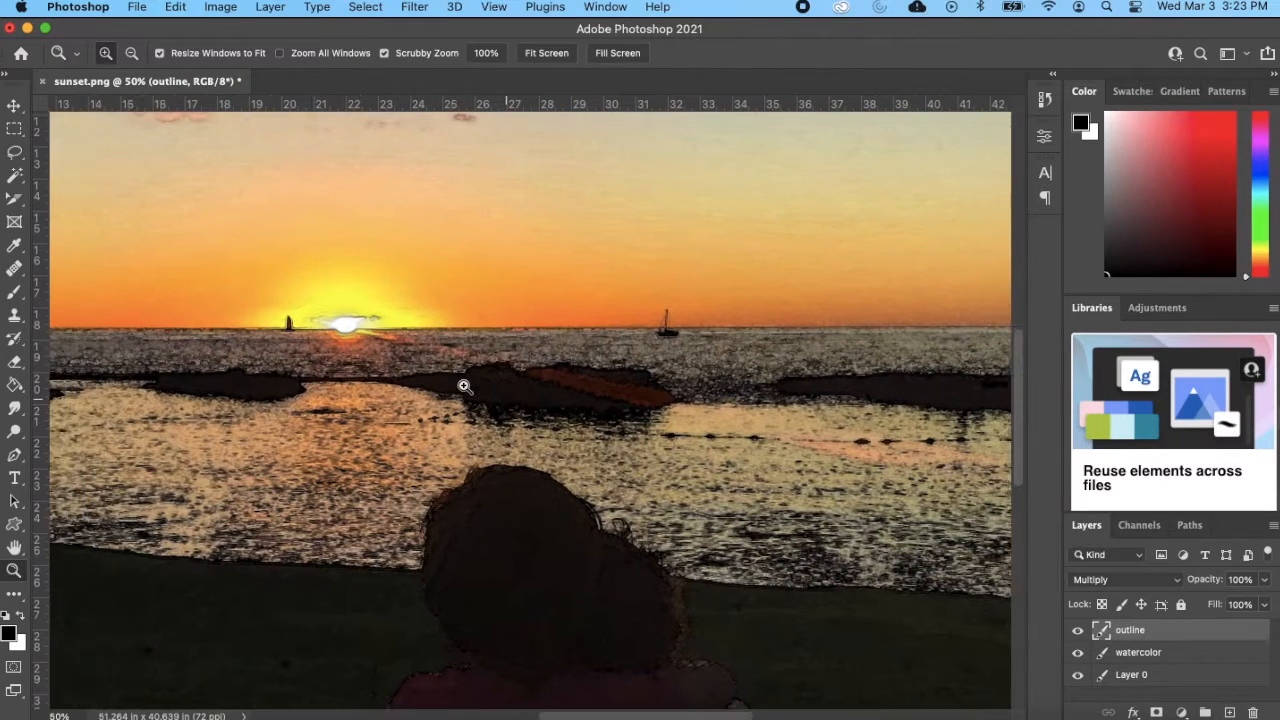
{"action": "left_click", "coordinate": [463, 380]}
{"action": "left_click", "coordinate": [463, 385]}
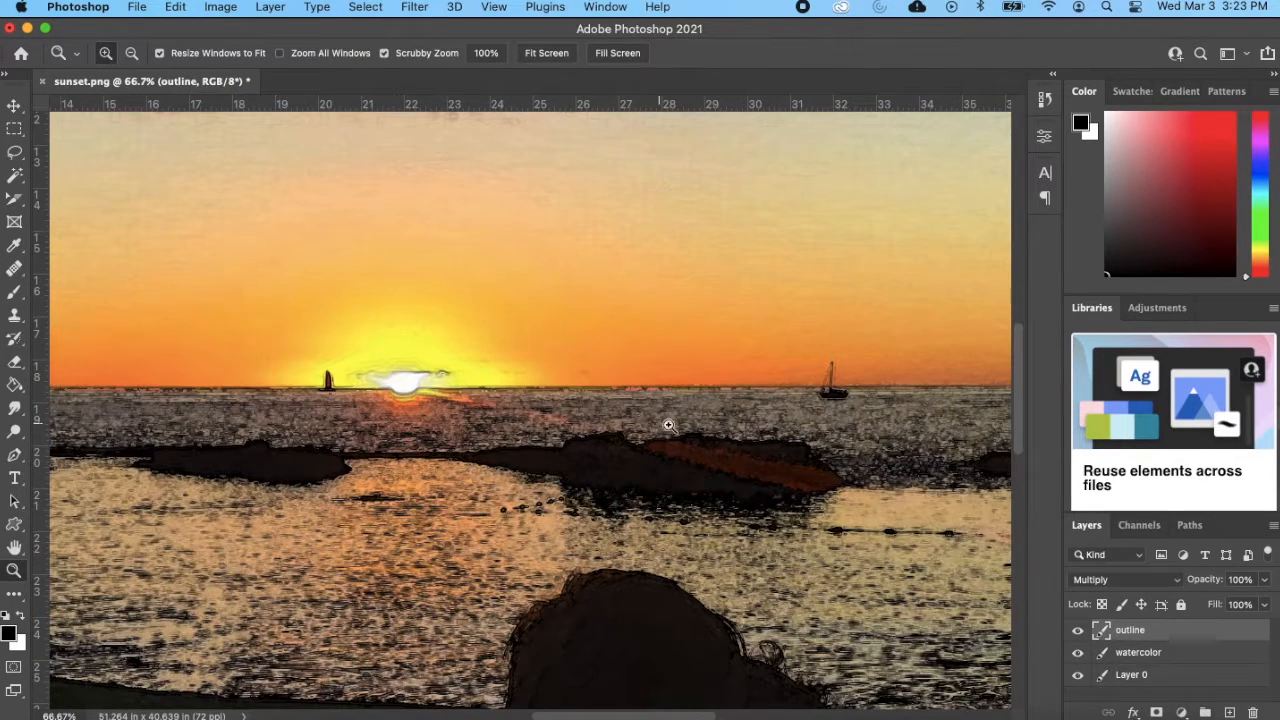
{"action": "right_click", "coordinate": [646, 471]}
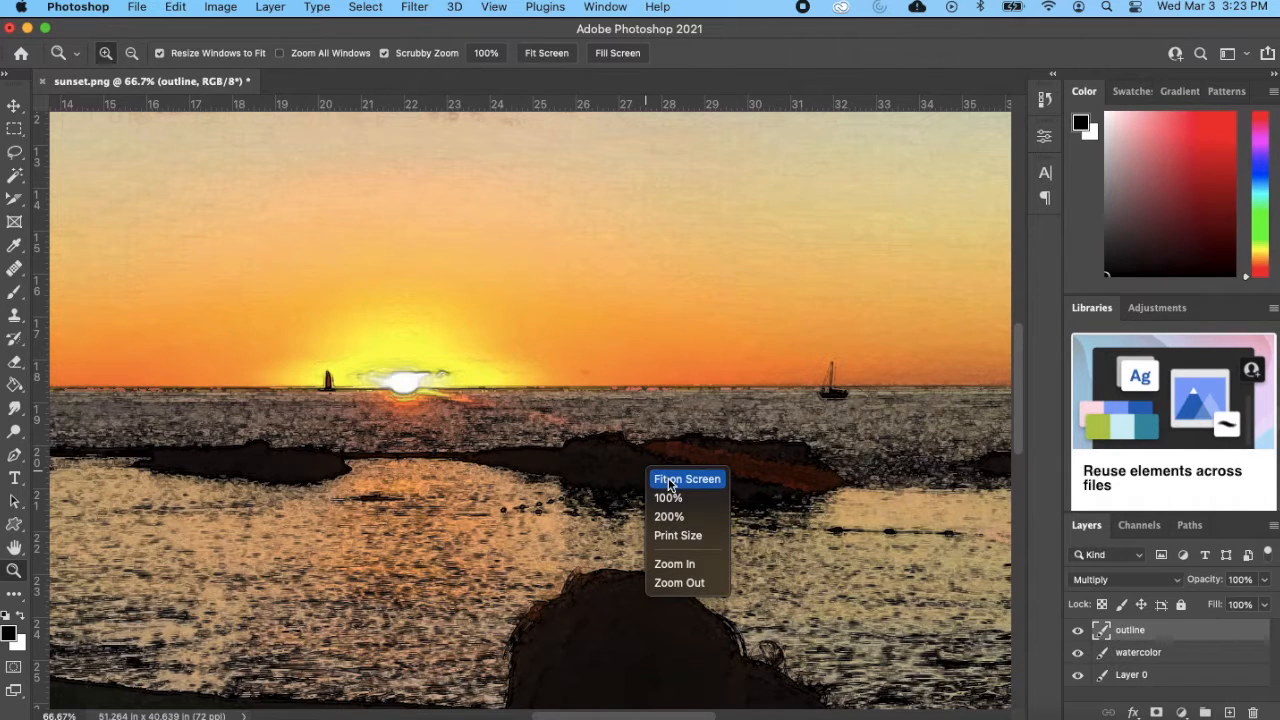
{"action": "left_click", "coordinate": [668, 480]}
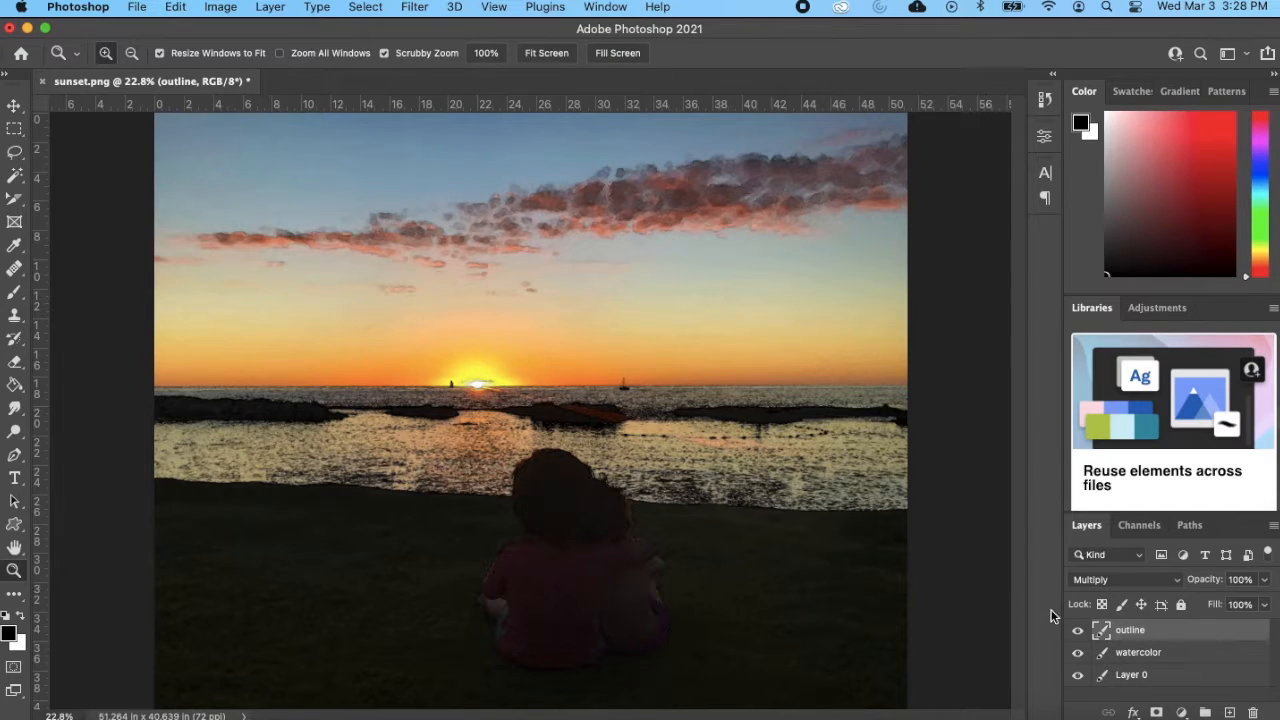
Add a new layer directly above the watercolor layer and sample the peach sky near the sun, f1cc9b, as the foreground color.
{"action": "left_click", "coordinate": [1140, 656]}
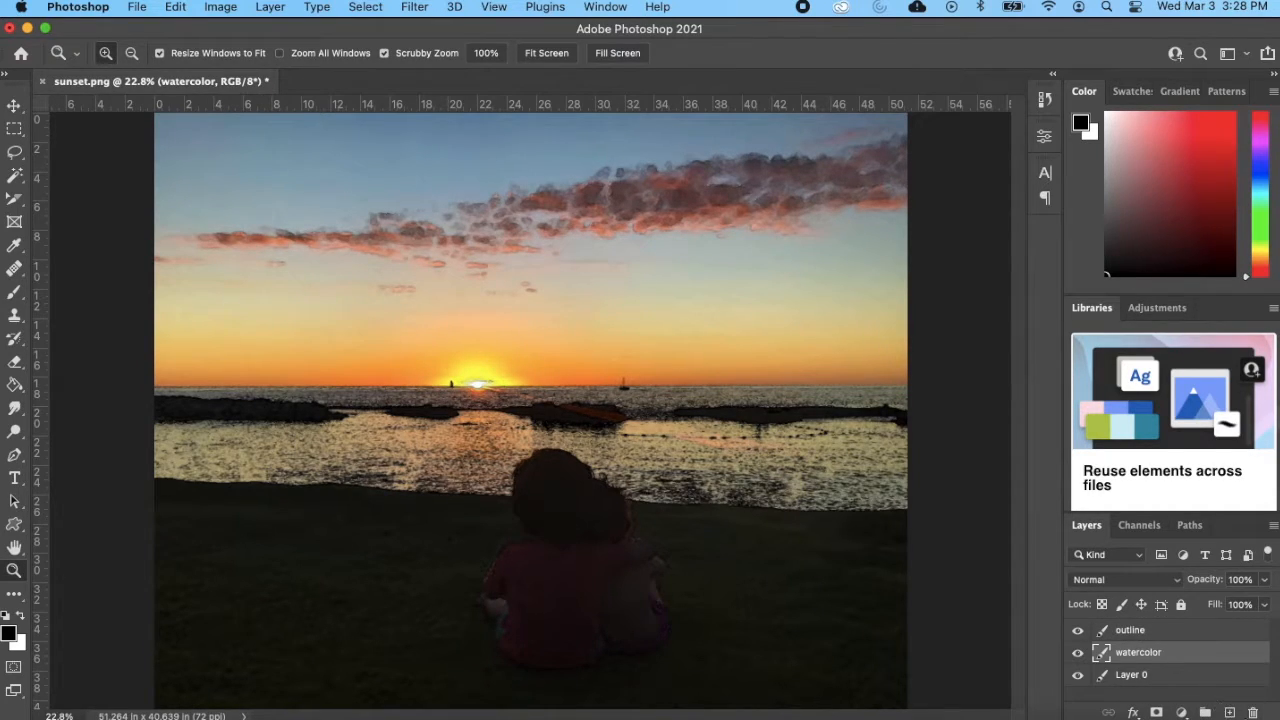
{"action": "left_click", "coordinate": [1229, 712]}
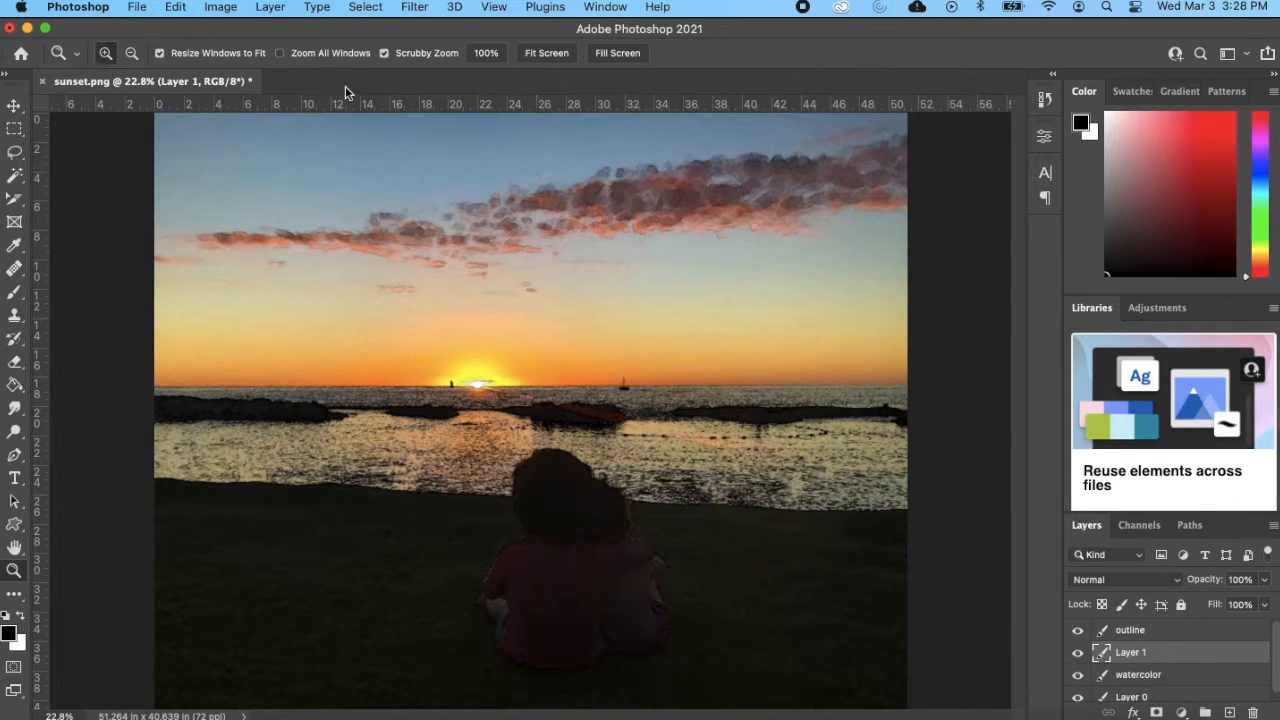
{"action": "left_click", "coordinate": [10, 640]}
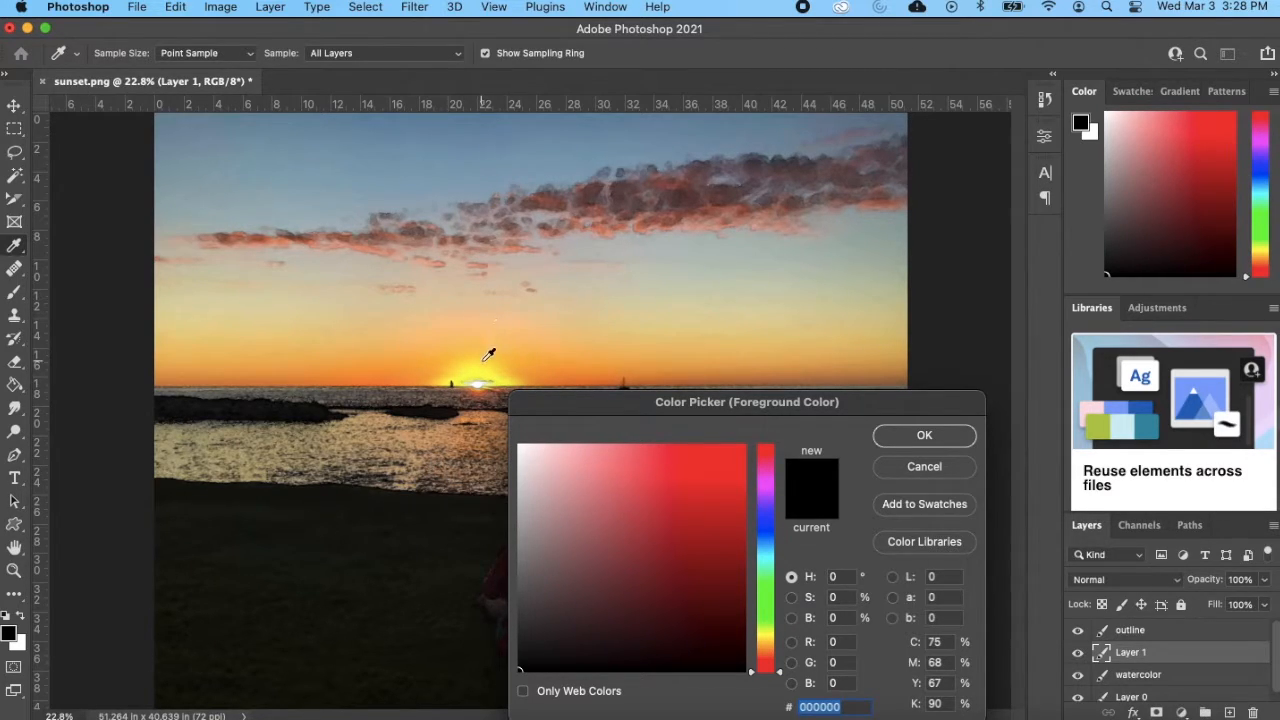
{"action": "left_click", "coordinate": [438, 321]}
{"action": "left_click", "coordinate": [917, 434]}
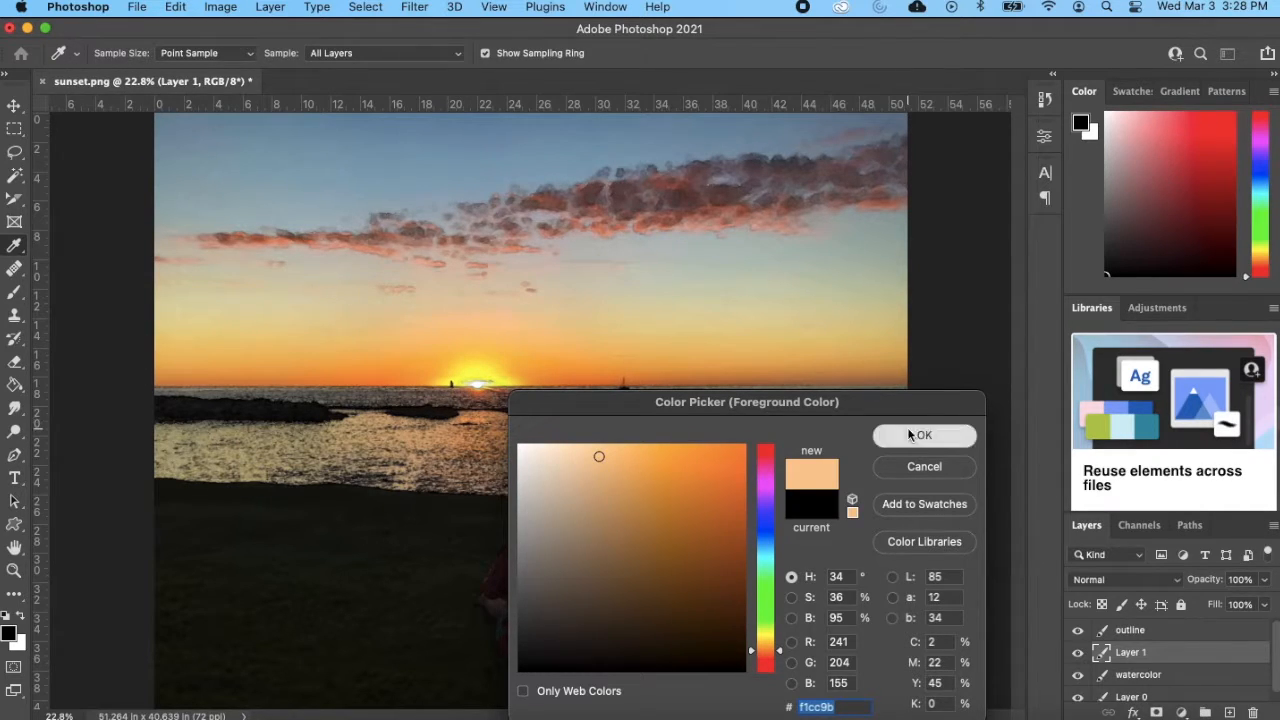
Swap the peach to the background color and sample the gray-blue sky above the clouds, 9fafb5, as the foreground color.
{"action": "left_click", "coordinate": [22, 616]}
{"action": "left_click", "coordinate": [9, 629]}
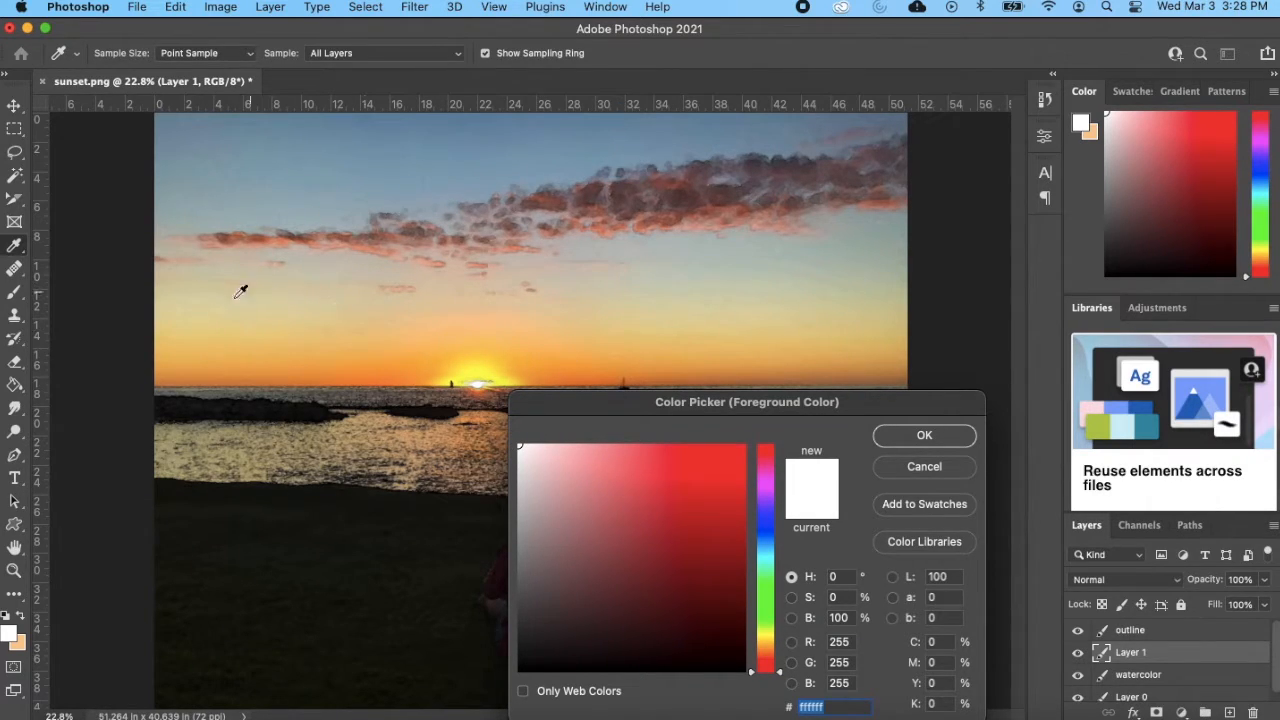
{"action": "left_click", "coordinate": [176, 216]}
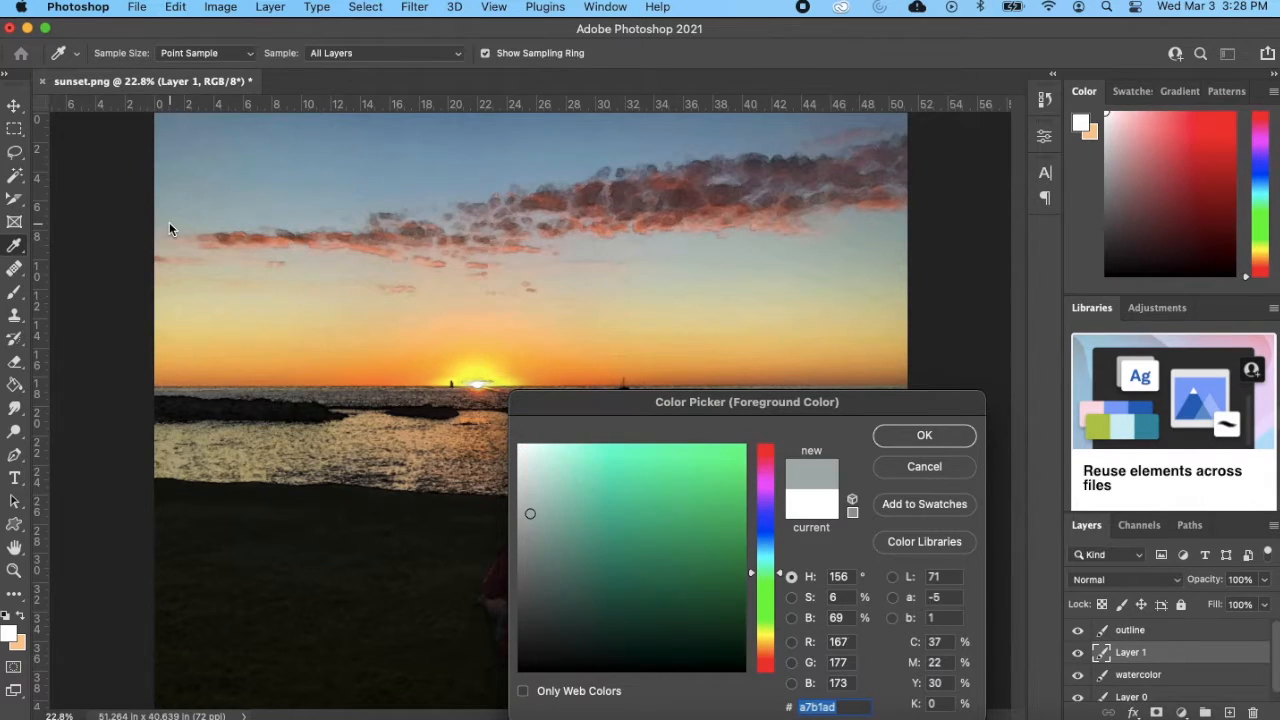
{"action": "left_click", "coordinate": [270, 212]}
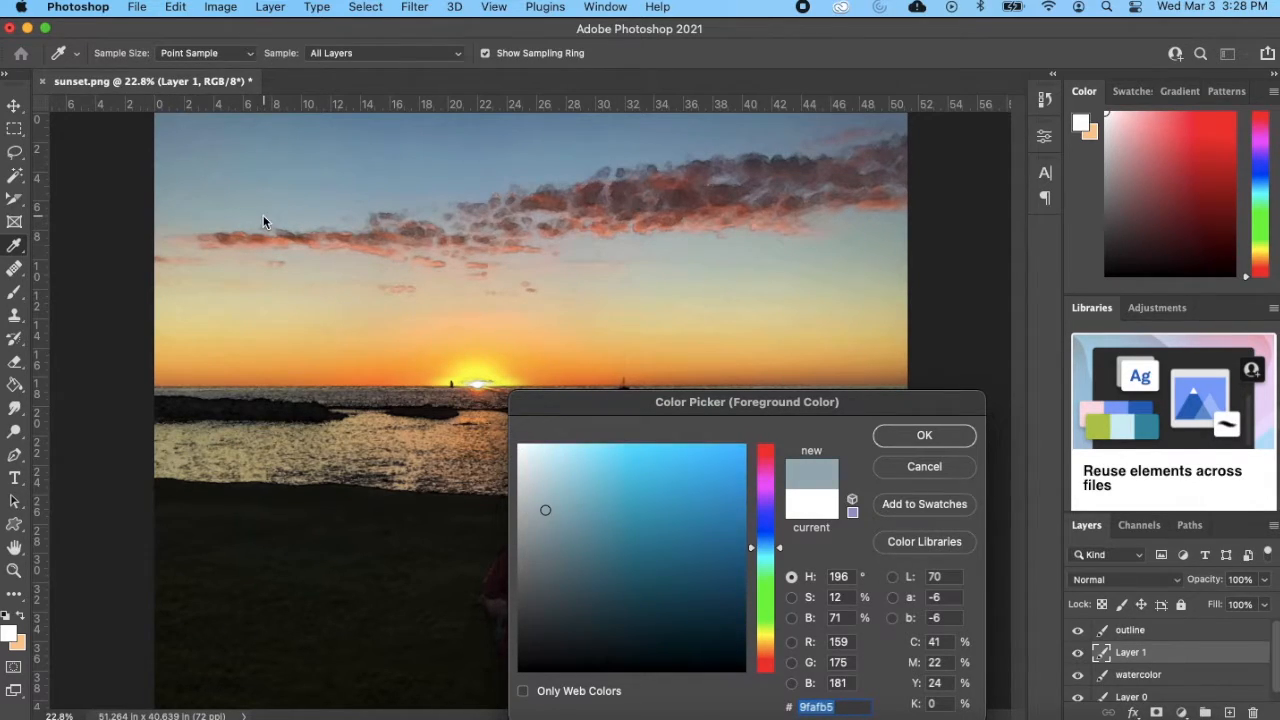
{"action": "left_click", "coordinate": [890, 440]}
{"action": "key", "text": "z"}
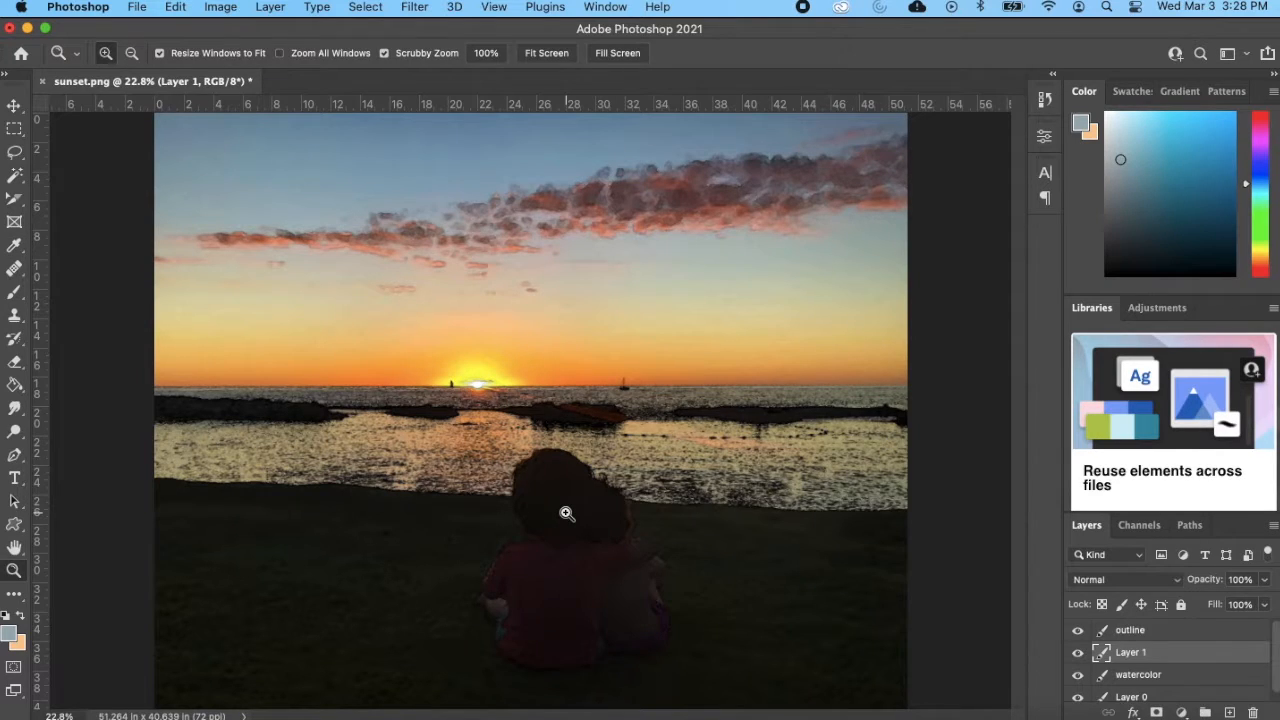
Render clouds from the sampled gray-blue and peach colors on the new layer beneath the outline layer.
{"action": "left_click", "coordinate": [422, 6]}
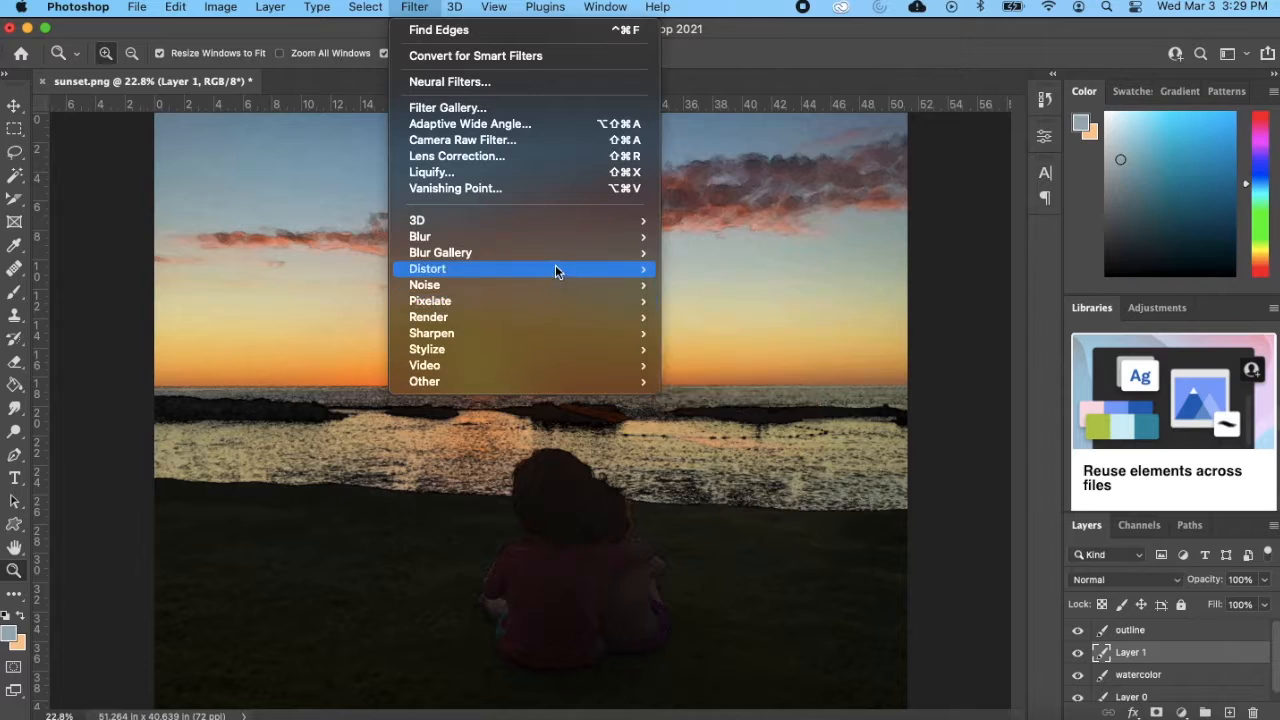
{"action": "mouse_move", "coordinate": [575, 320]}
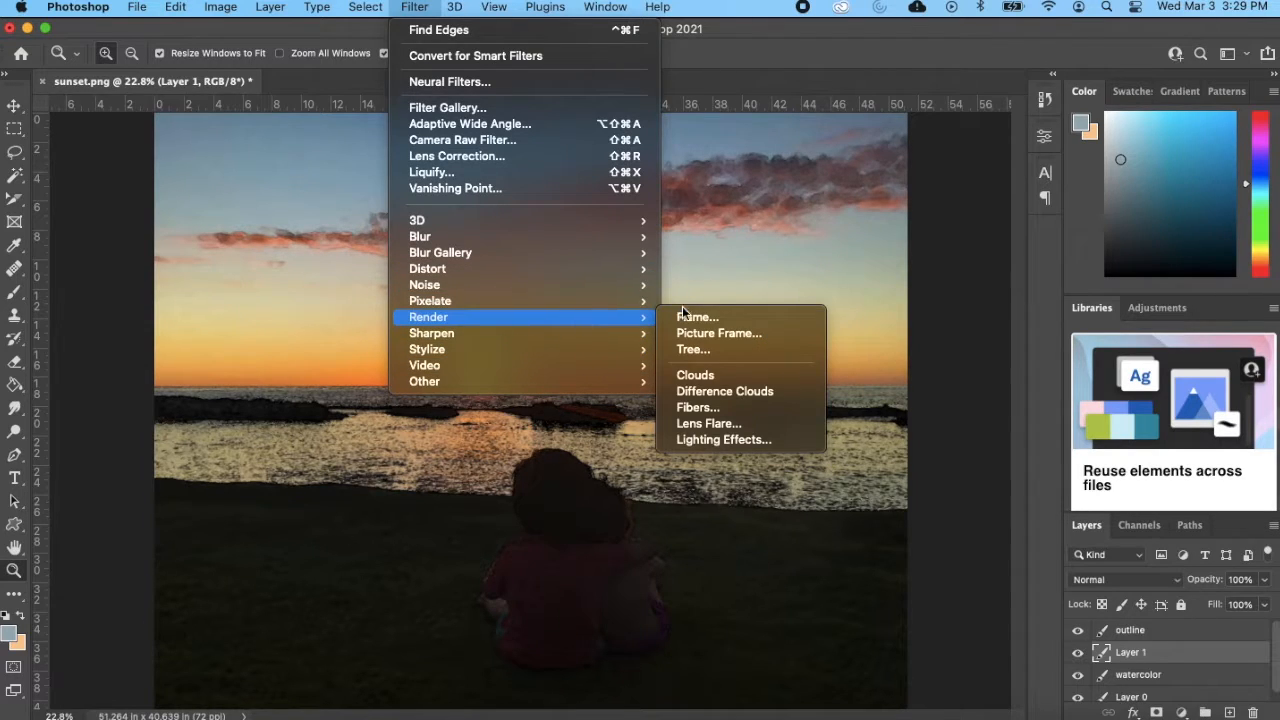
{"action": "left_click", "coordinate": [734, 378]}
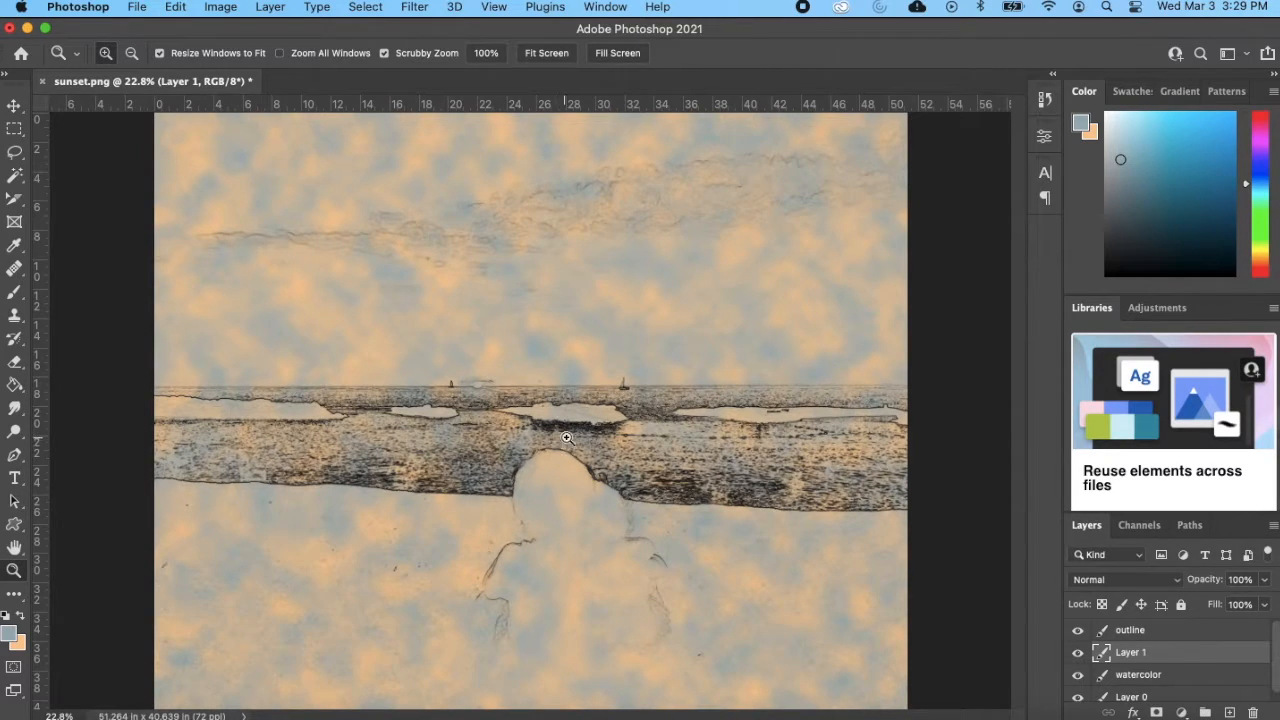
Set the cloud layer's blend mode to Soft Light and compare the image with that layer hidden and shown.
{"action": "left_click", "coordinate": [1160, 586]}
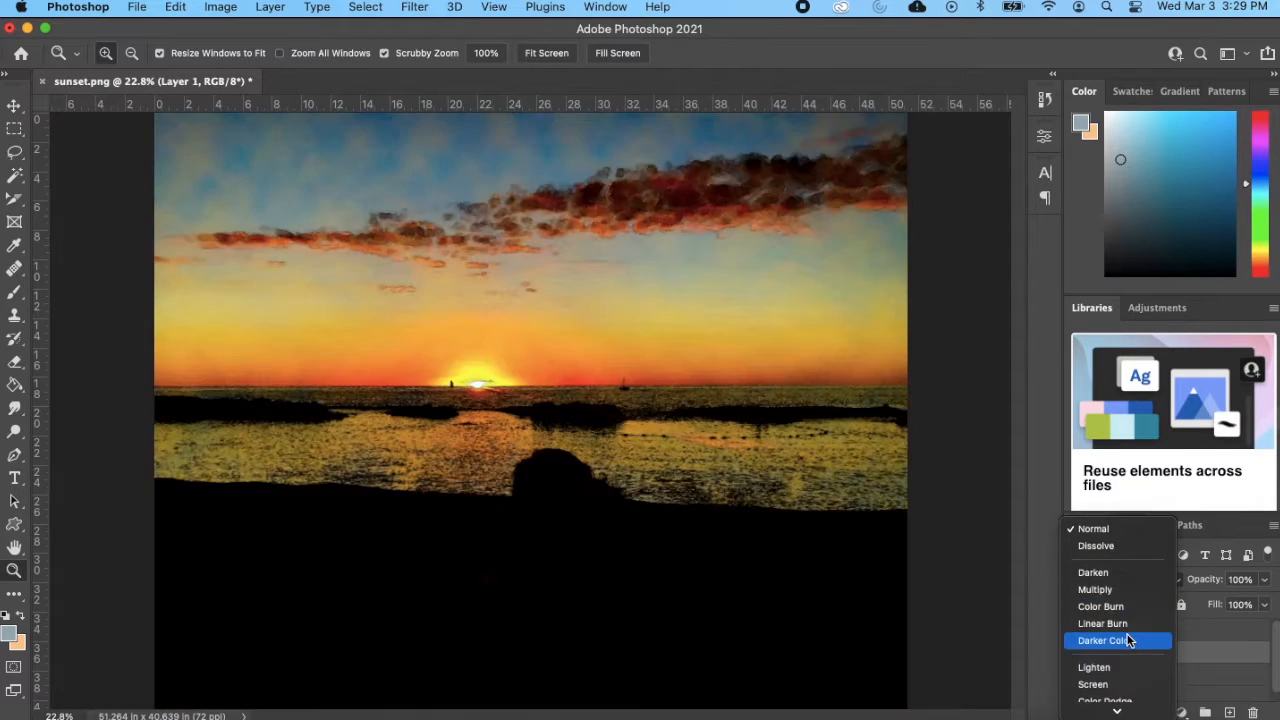
{"action": "scroll", "coordinate": [1128, 638], "scroll_direction": "down", "scroll_amount": 5}
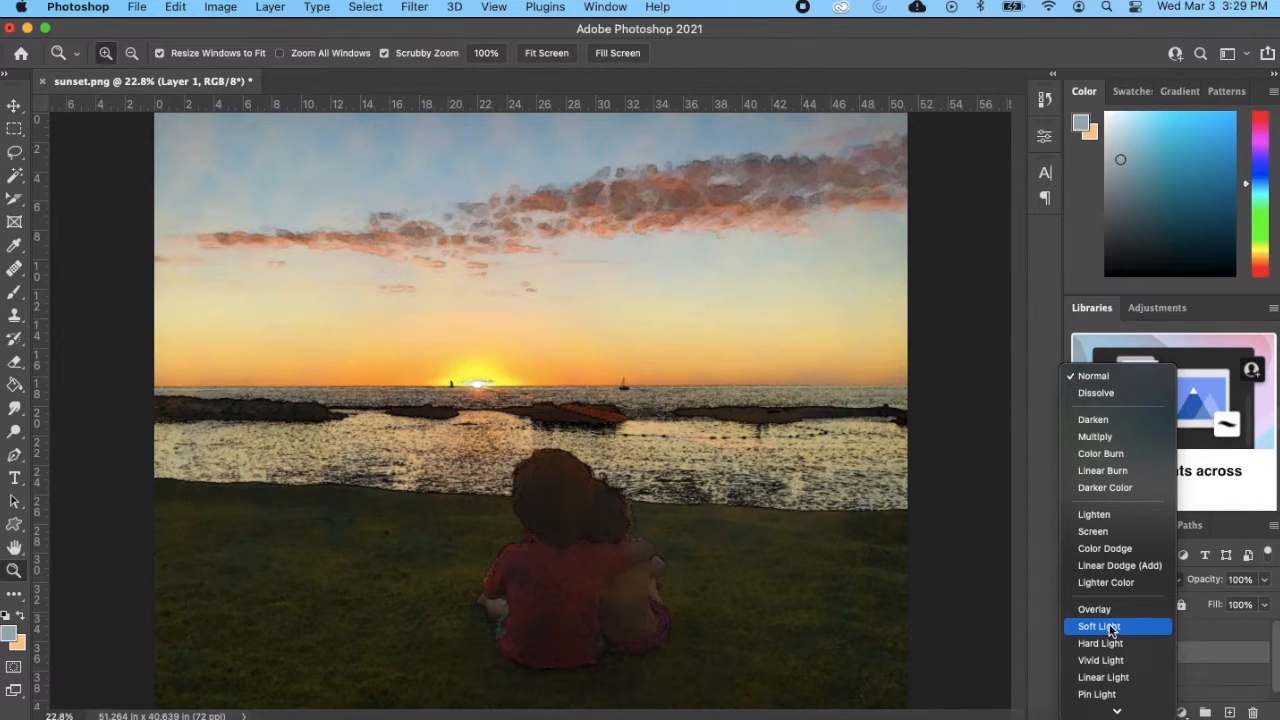
{"action": "left_click", "coordinate": [1110, 628]}
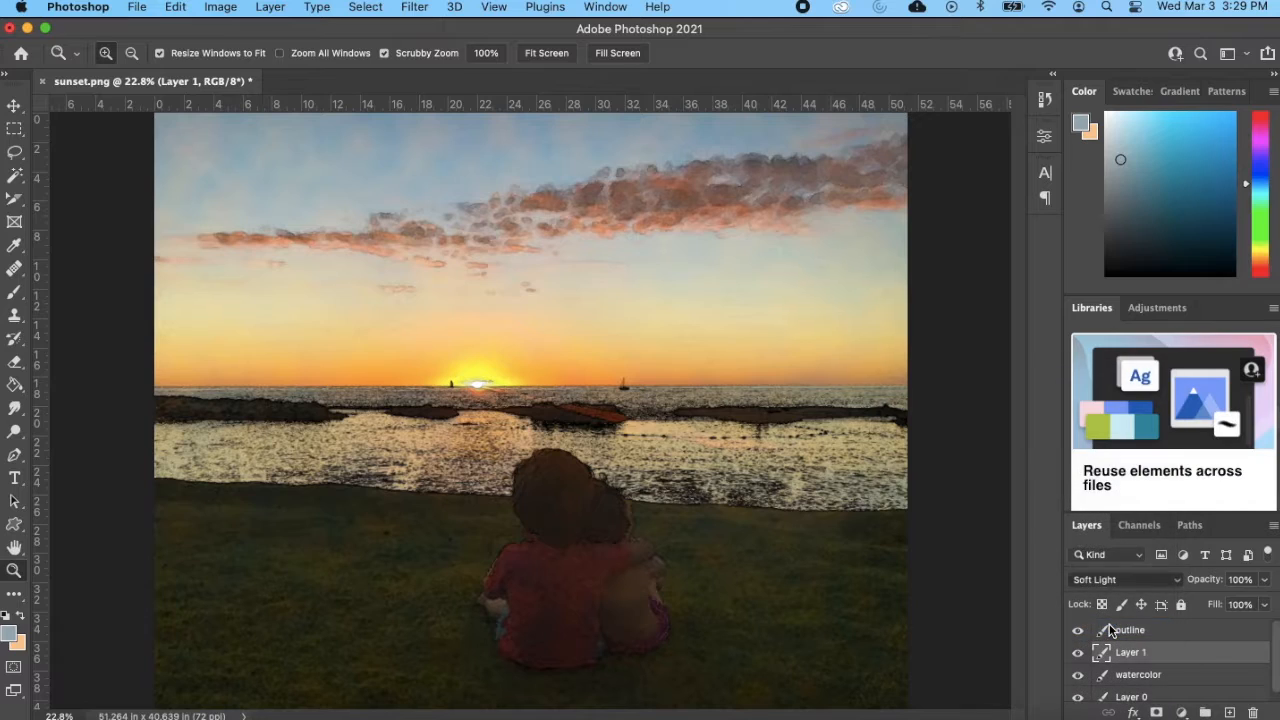
{"action": "left_click", "coordinate": [1078, 652]}
{"action": "left_click", "coordinate": [1078, 652]}
{"action": "left_click", "coordinate": [1078, 652]}
{"action": "left_click", "coordinate": [1078, 652]}
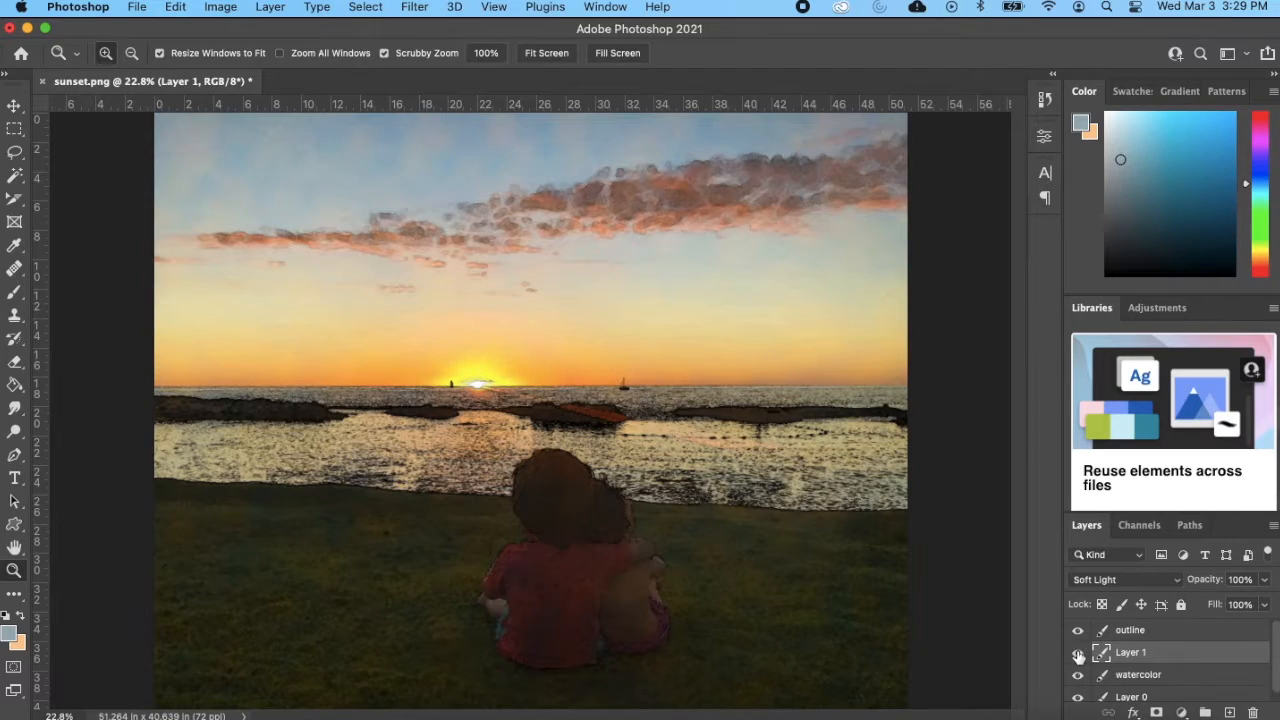
Soften the cloud layer with a Gaussian Blur, judging the radius in a zoomed-out filter preview.
{"action": "left_click", "coordinate": [417, 8]}
{"action": "mouse_move", "coordinate": [604, 236]}
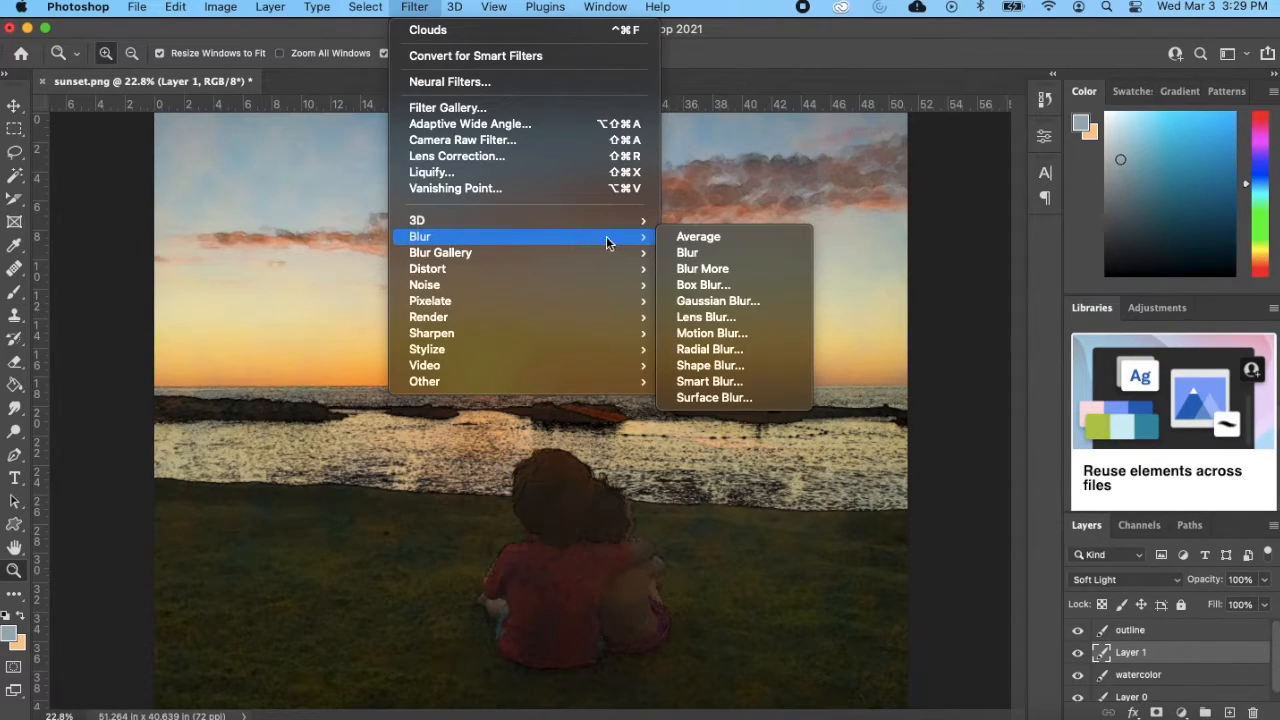
{"action": "left_click", "coordinate": [717, 301]}
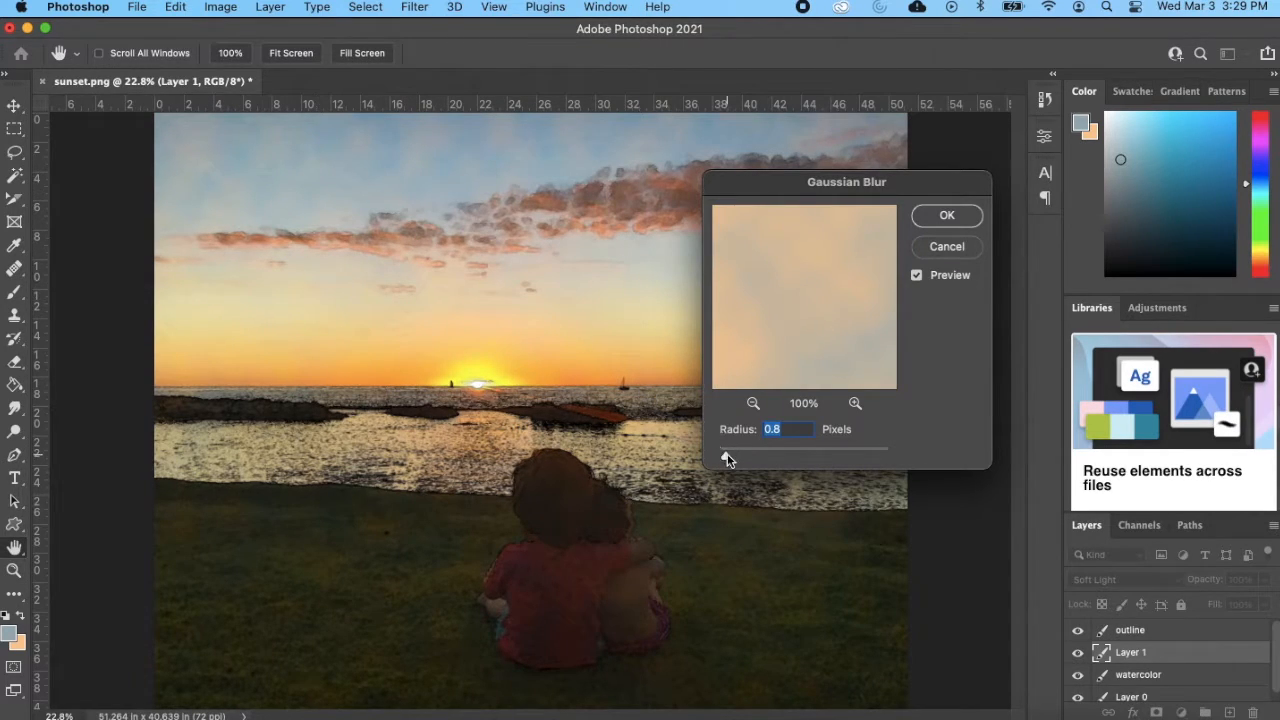
{"action": "left_click", "coordinate": [754, 404]}
{"action": "left_click", "coordinate": [754, 404]}
{"action": "left_click", "coordinate": [754, 404]}
{"action": "left_click", "coordinate": [754, 404]}
{"action": "left_click_drag", "start_coordinate": [727, 456], "coordinate": [744, 458]}
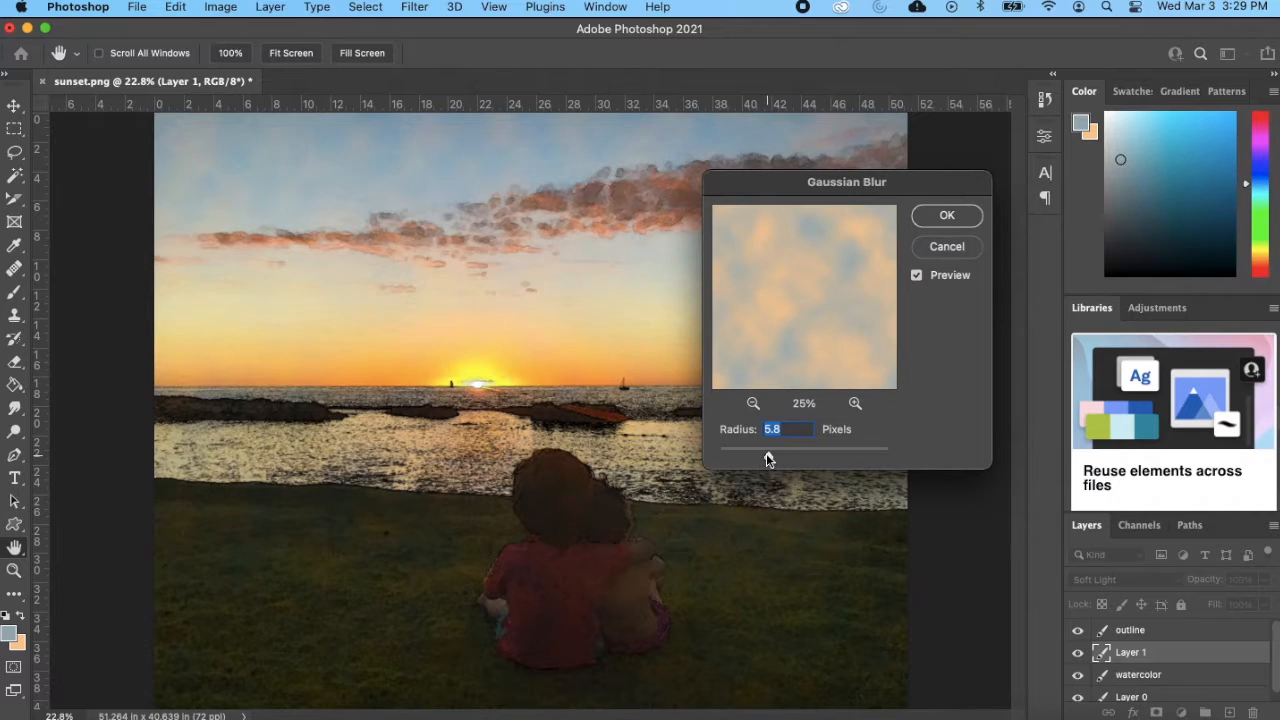
{"action": "left_click_drag", "start_coordinate": [808, 459], "coordinate": [805, 459]}
{"action": "left_click", "coordinate": [924, 221]}
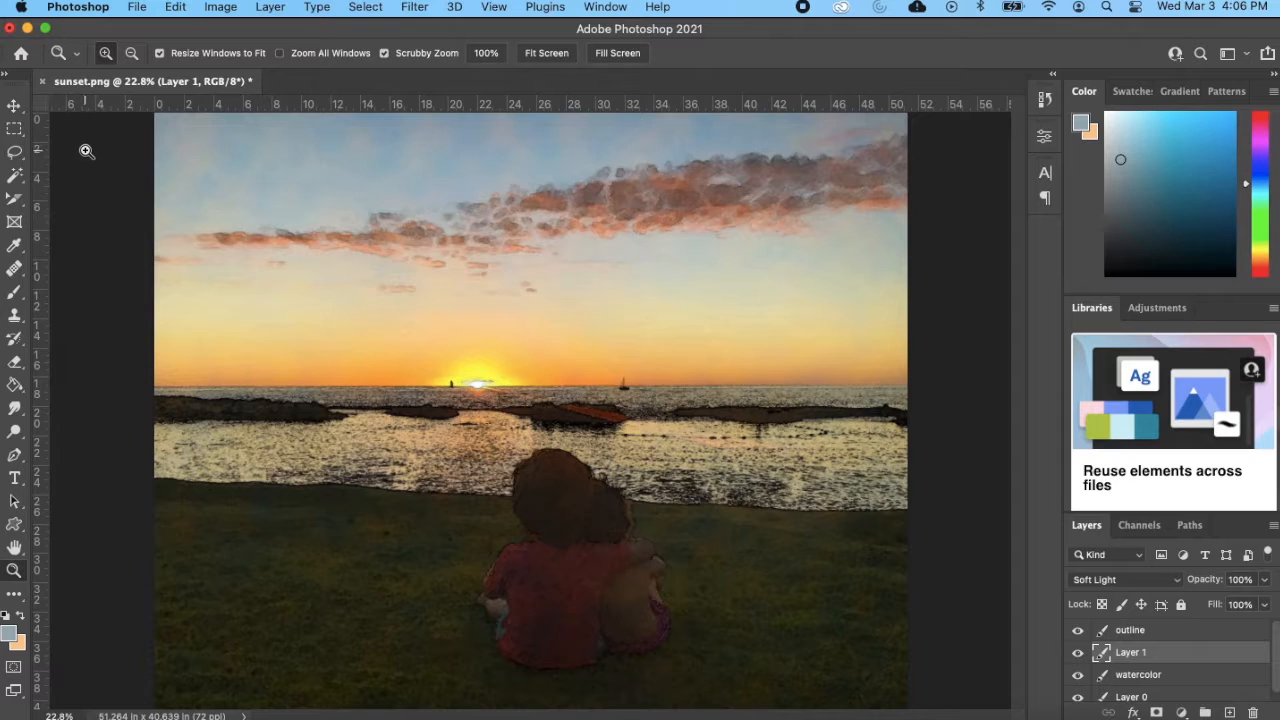
Create a new white document 1600 px wide and 1000 px high at 72 ppi.
{"action": "left_click", "coordinate": [138, 6]}
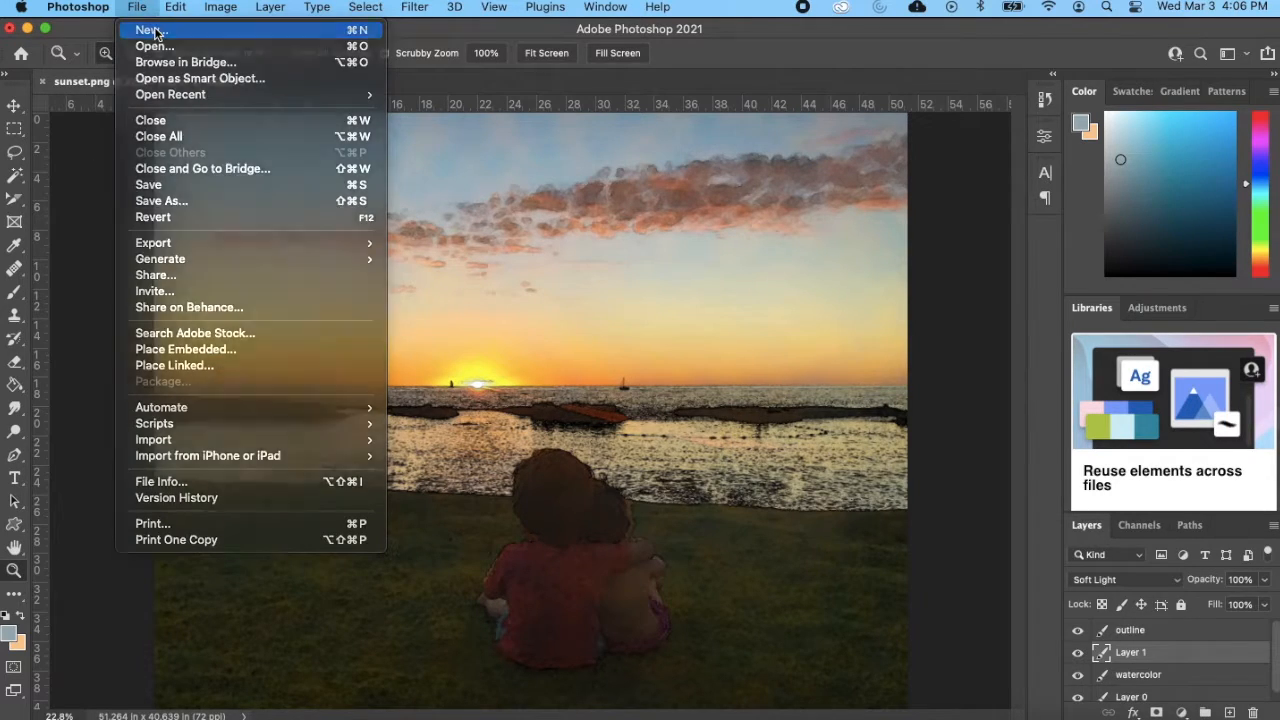
{"action": "left_click", "coordinate": [152, 30]}
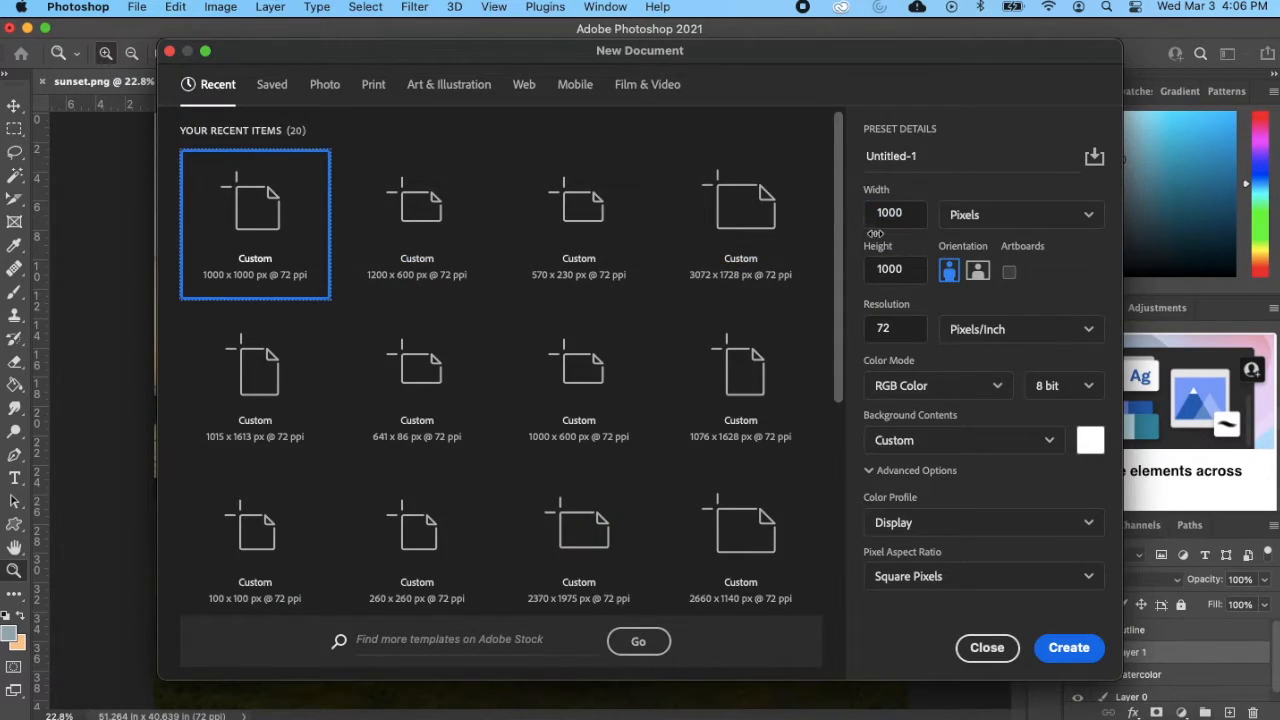
{"action": "left_click_drag", "start_coordinate": [909, 220], "coordinate": [878, 216]}
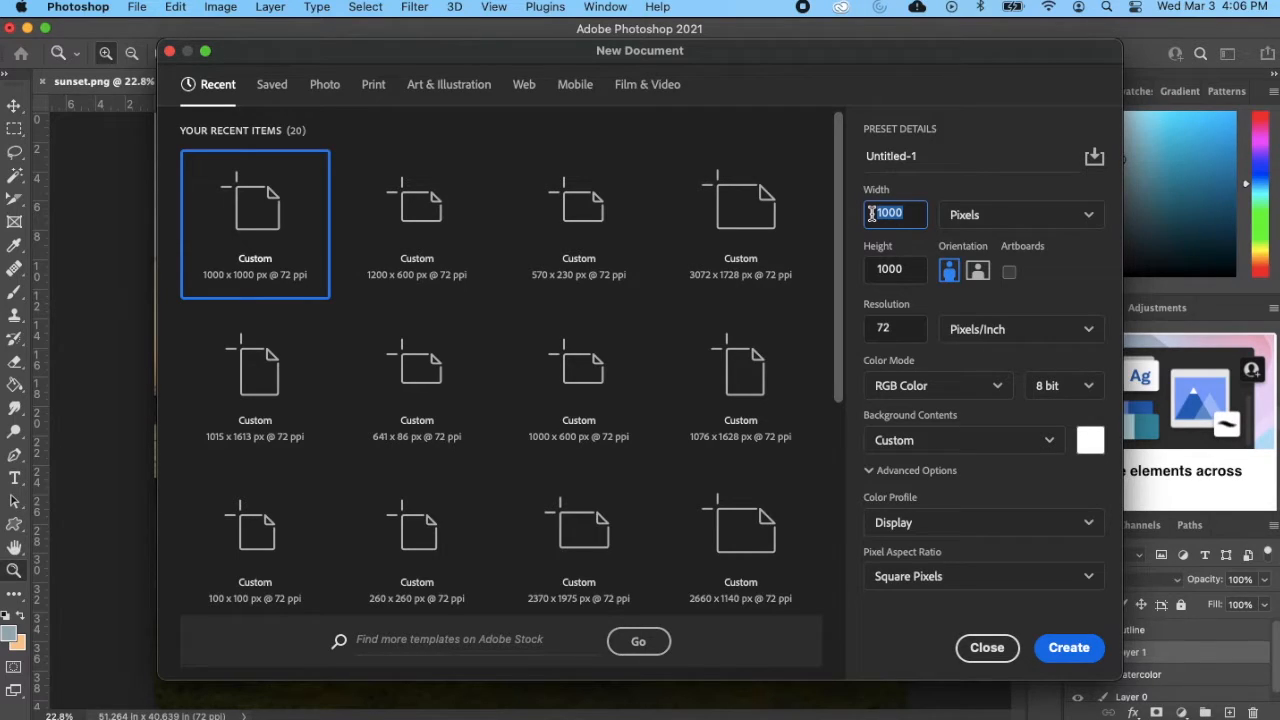
{"action": "type", "text": "1"}
{"action": "left_click", "coordinate": [1069, 647]}
{"action": "right_click", "coordinate": [285, 513]}
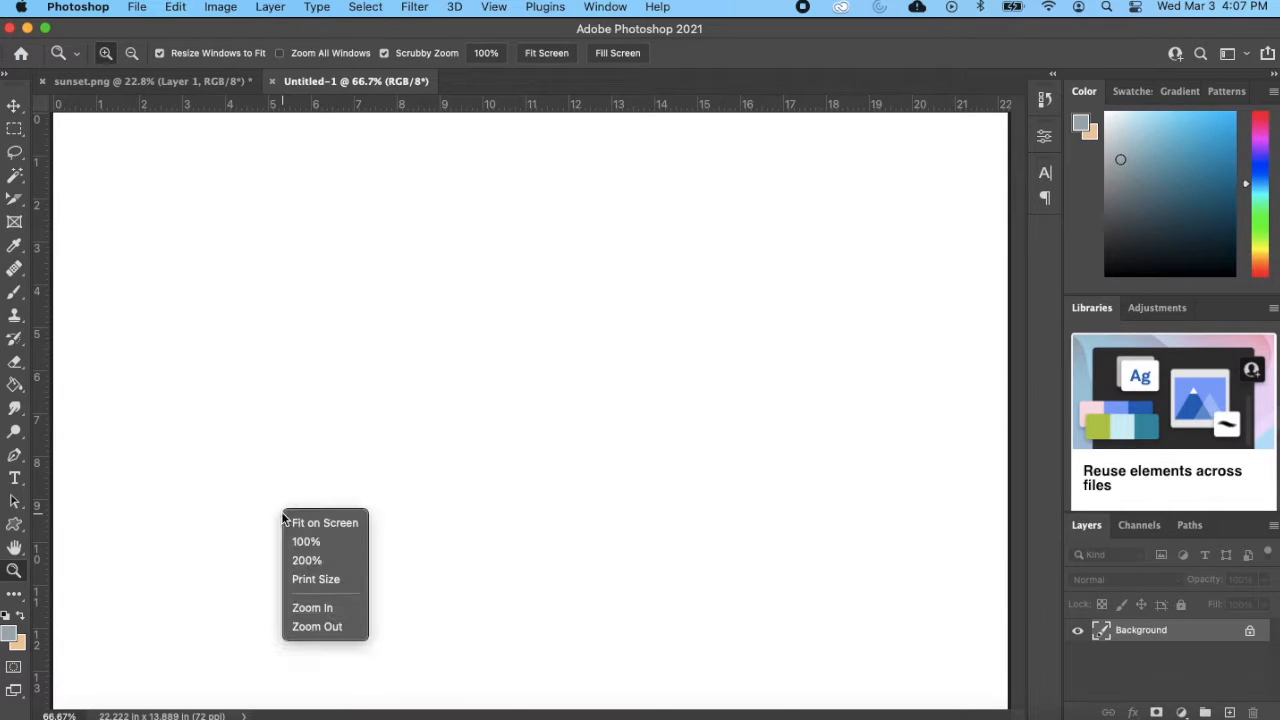
{"action": "left_click", "coordinate": [335, 628]}
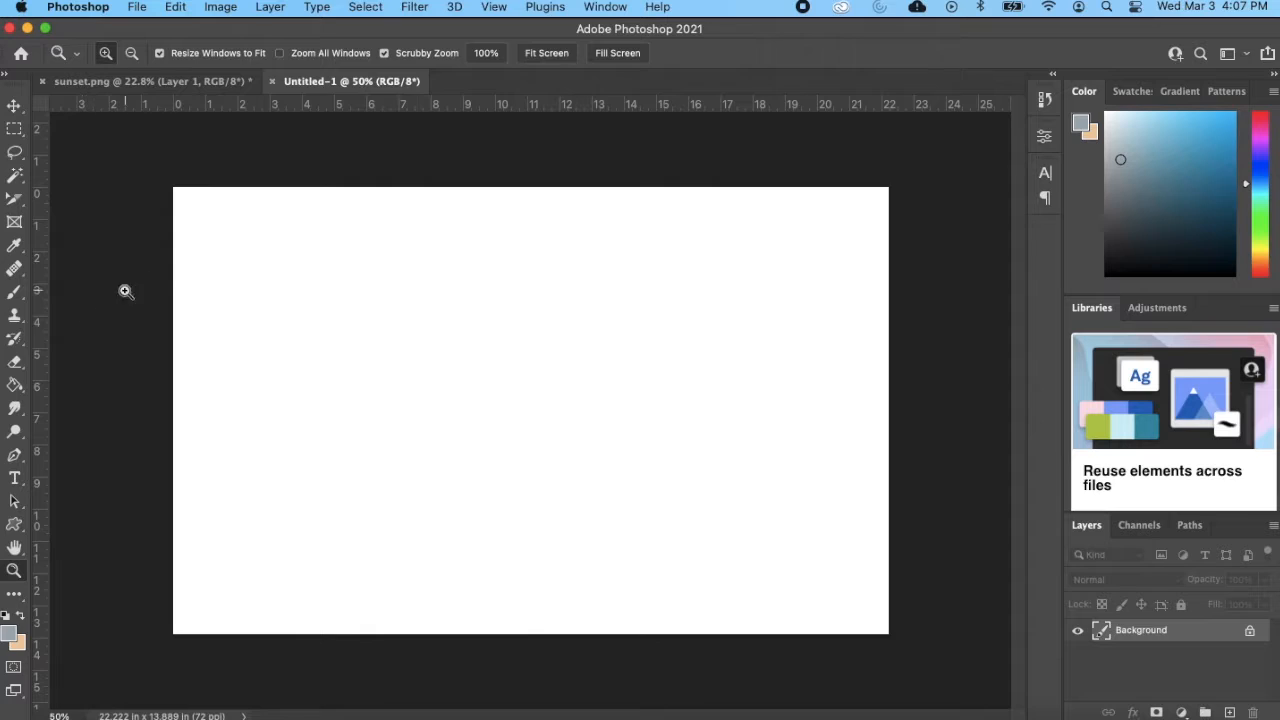
{"action": "left_click", "coordinate": [418, 9]}
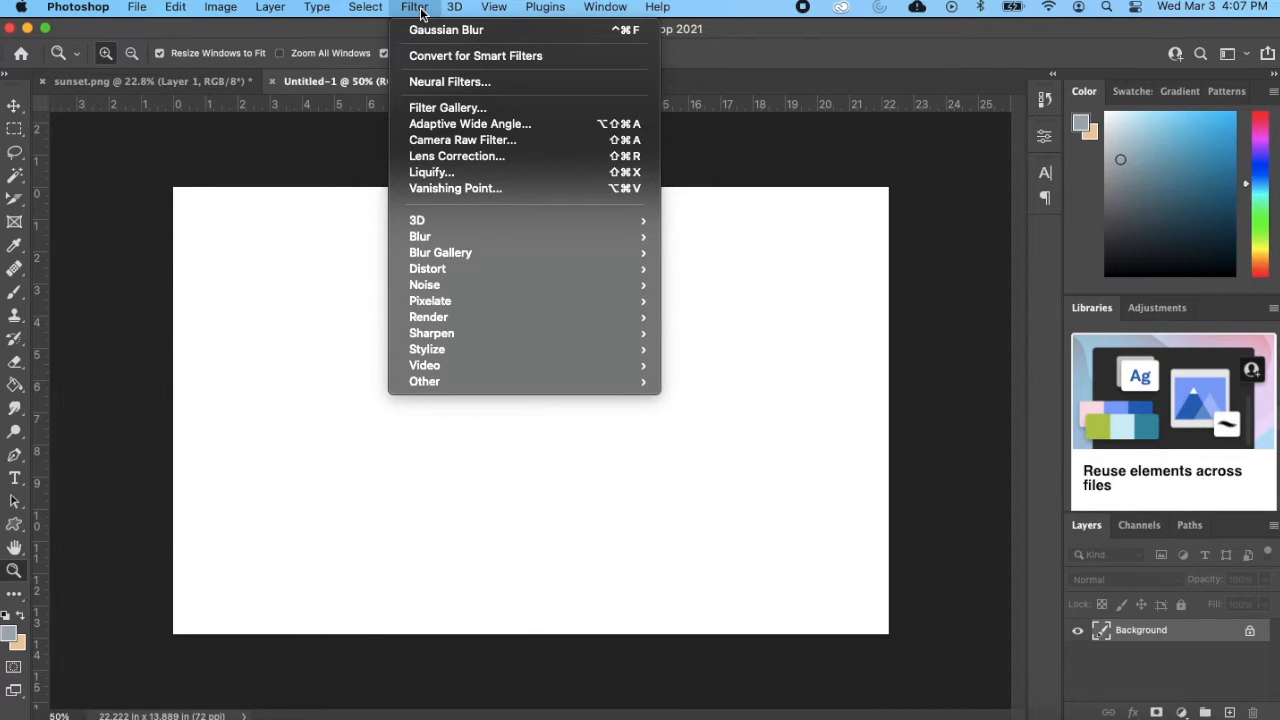
{"action": "mouse_move", "coordinate": [603, 317]}
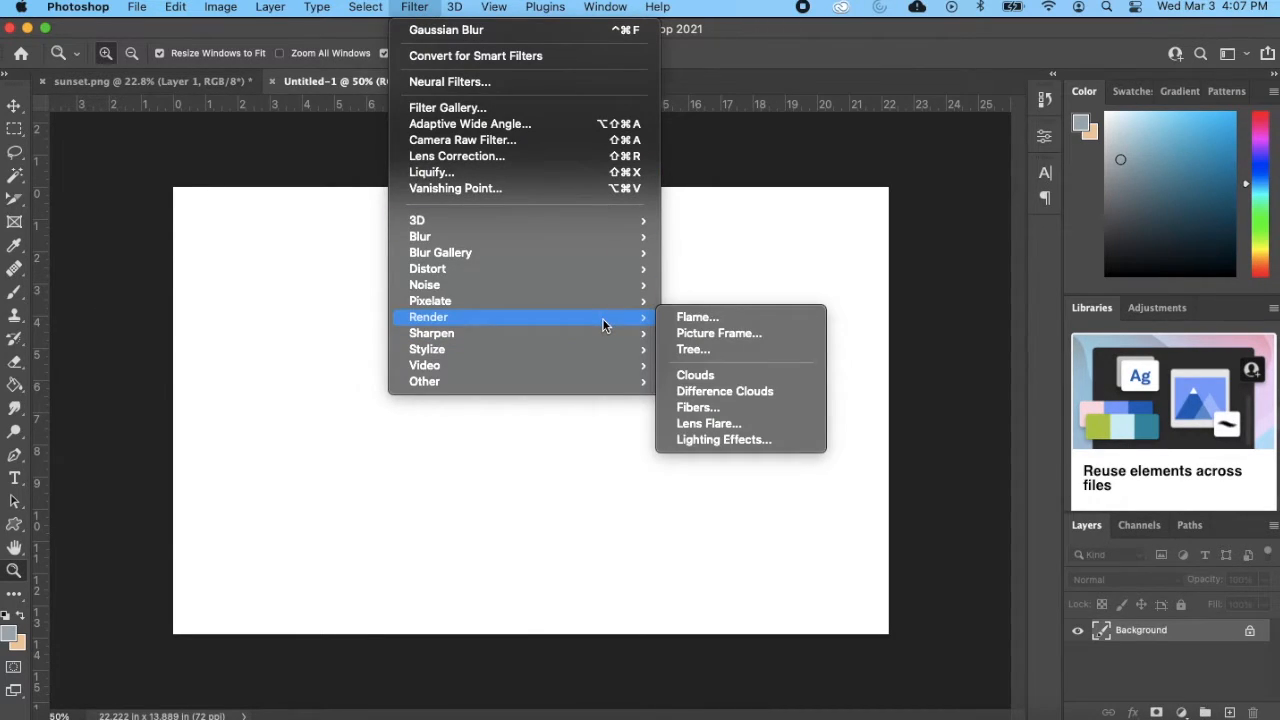
{"action": "left_click", "coordinate": [741, 378]}
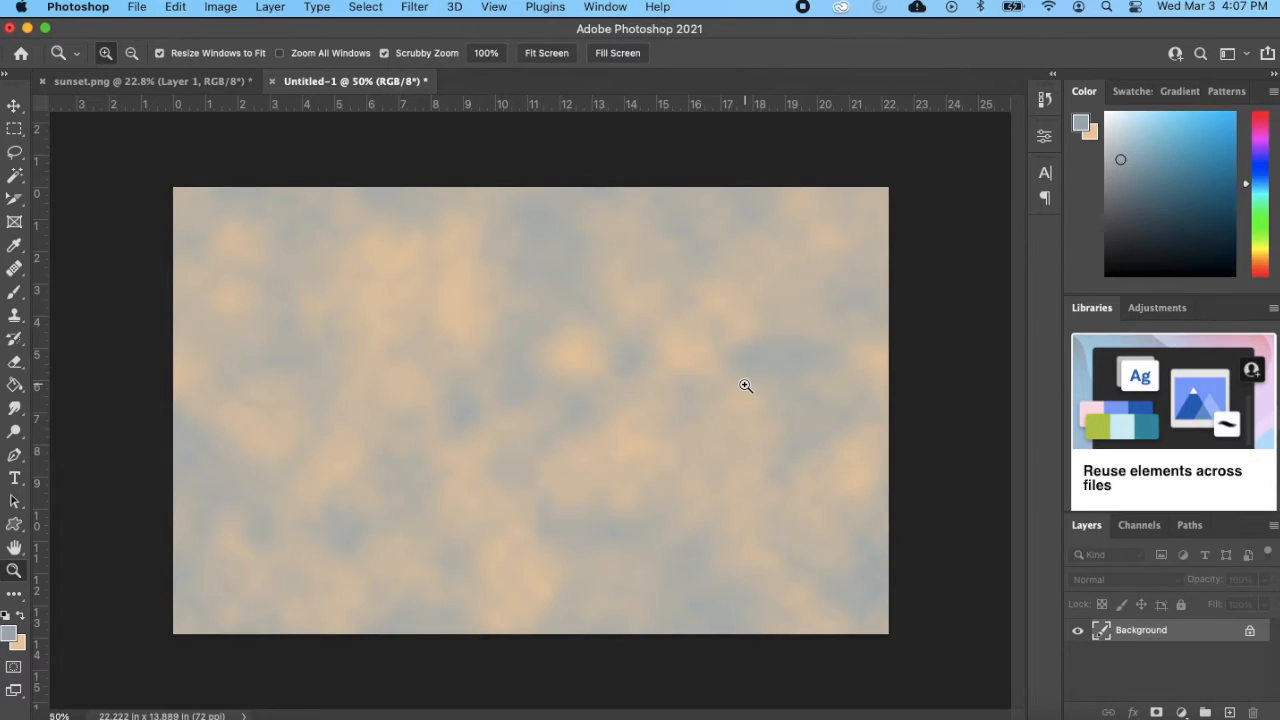
{"action": "key", "text": "super+z"}
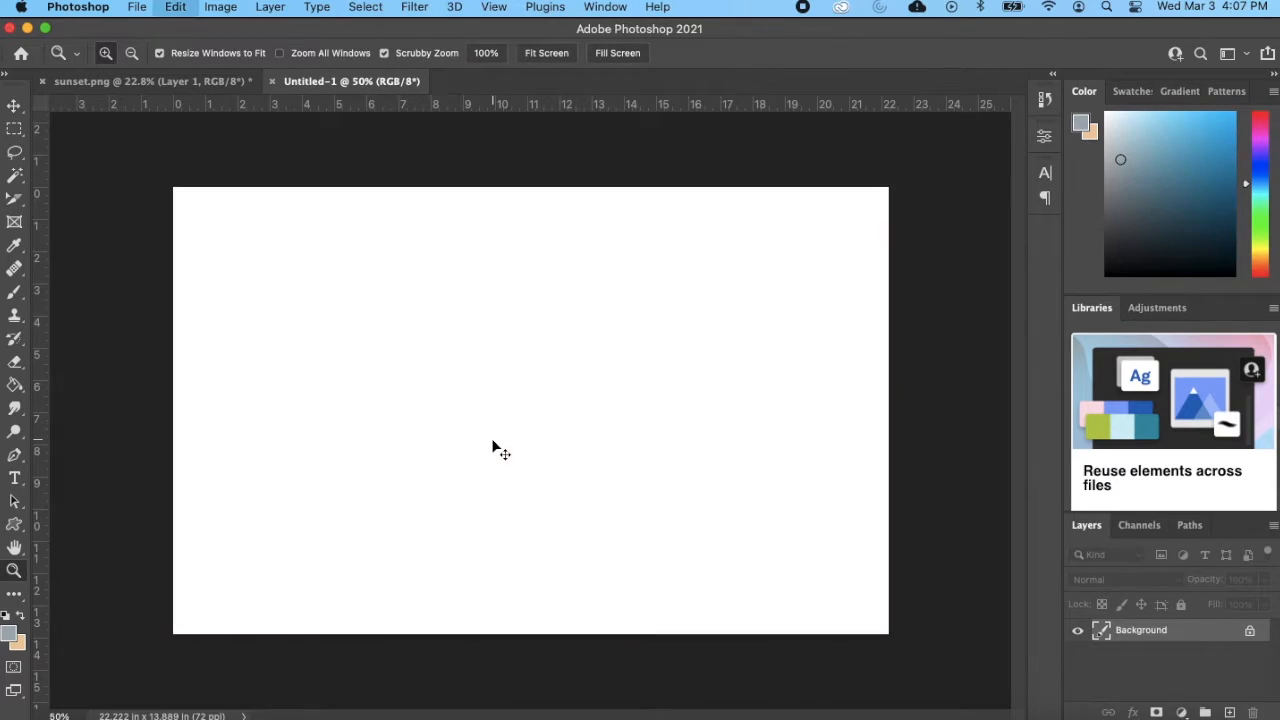
Set the background color to black and the foreground color to white, ffffff.
{"action": "left_click", "coordinate": [9, 635]}
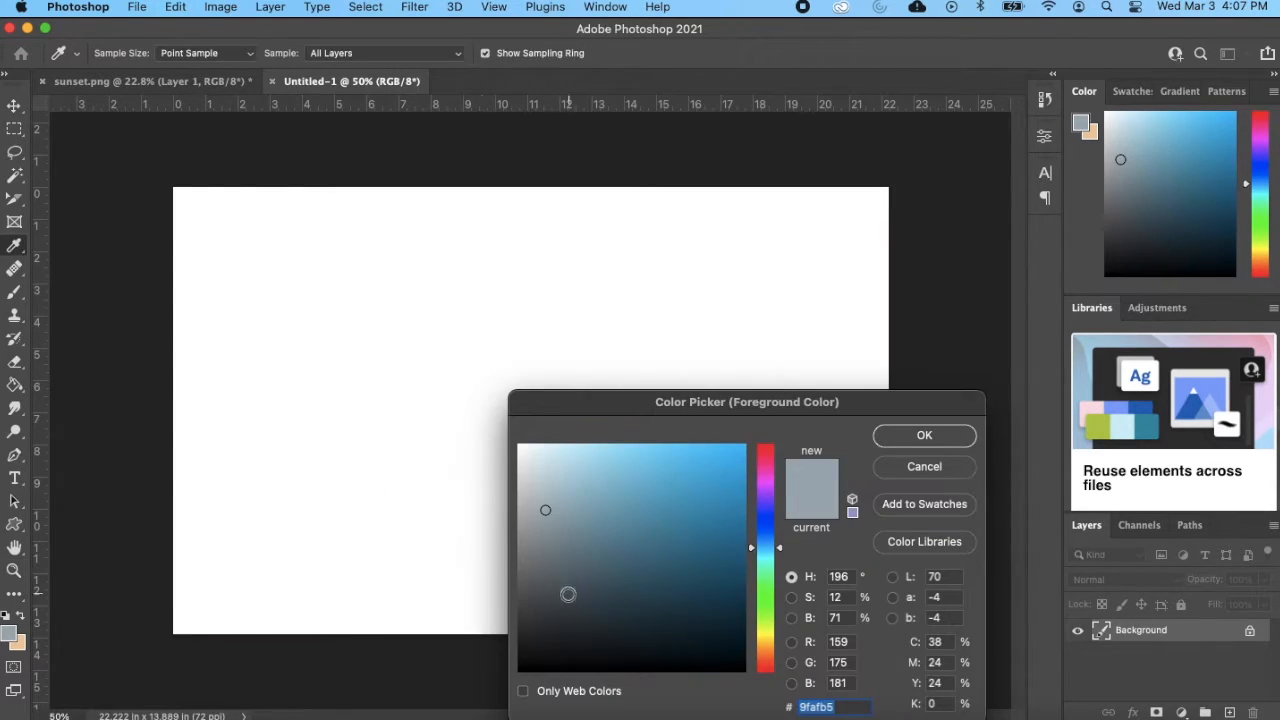
{"action": "left_click", "coordinate": [519, 670]}
{"action": "left_click", "coordinate": [922, 436]}
{"action": "left_click", "coordinate": [20, 618]}
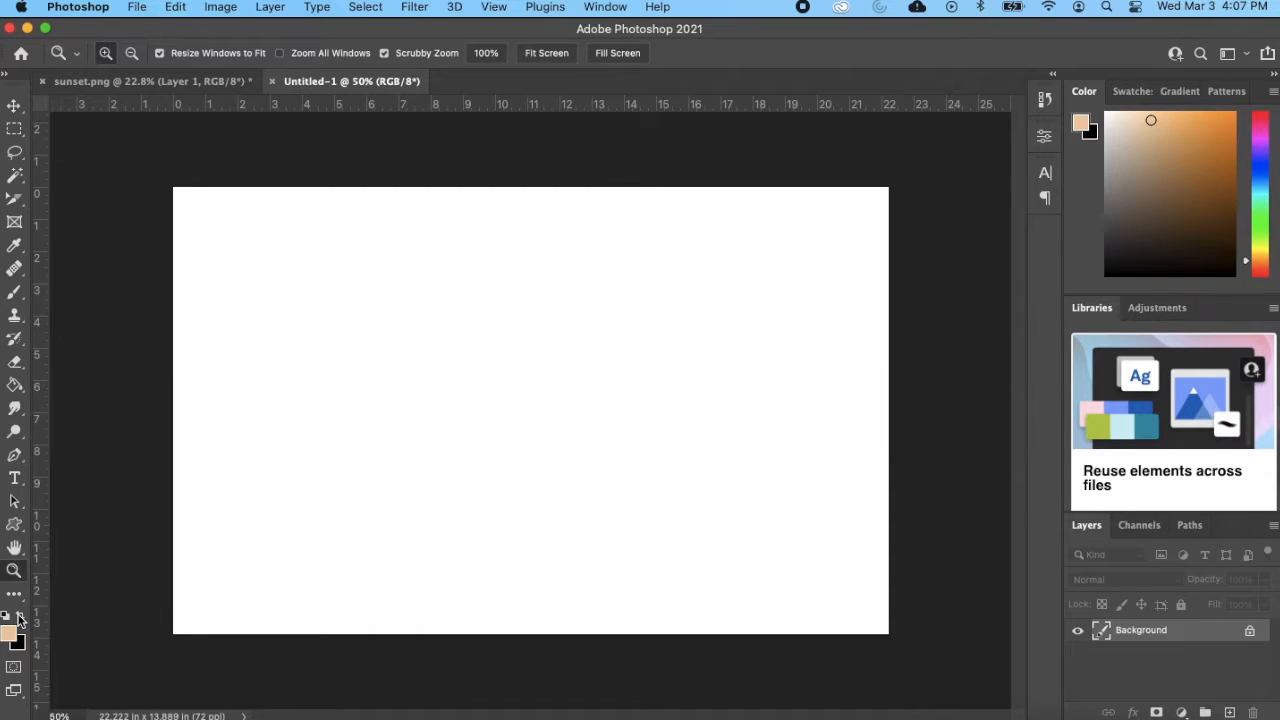
{"action": "left_click", "coordinate": [9, 632]}
{"action": "left_click", "coordinate": [520, 447]}
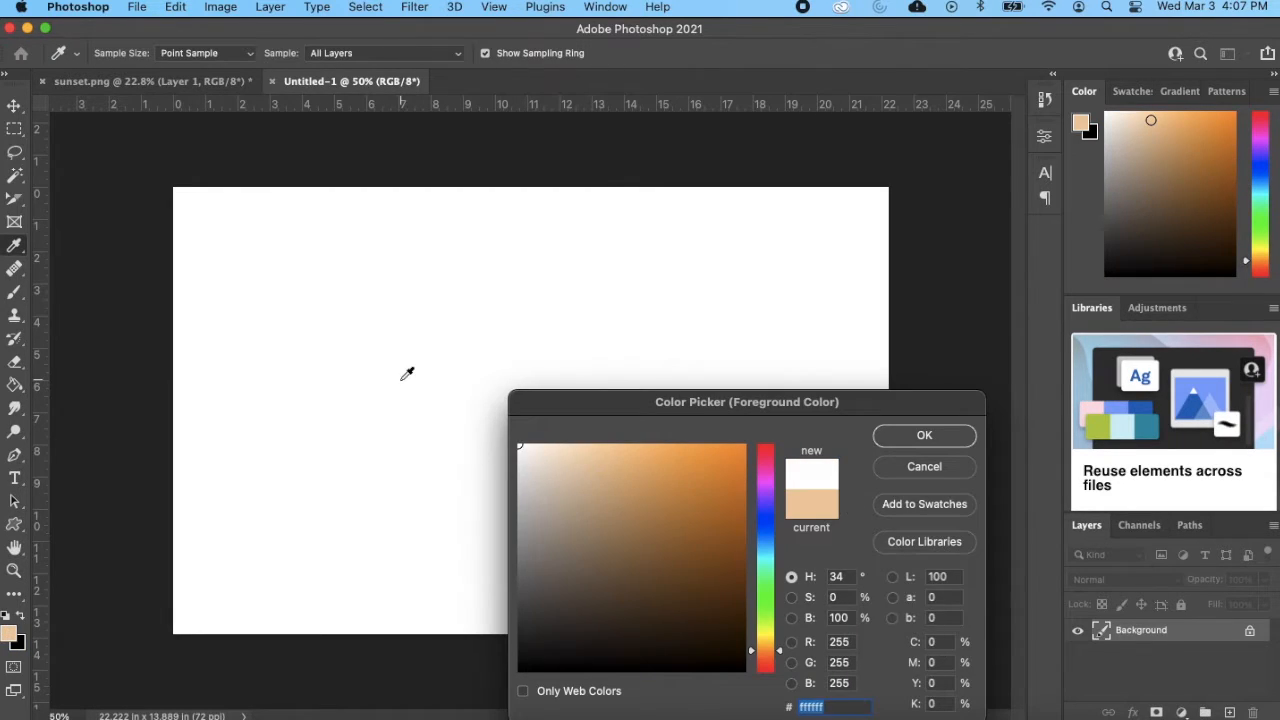
{"action": "left_click", "coordinate": [938, 442]}
{"action": "key", "text": "z"}
Render black-and-white clouds across the blank Background layer of the new document.
{"action": "left_click", "coordinate": [416, 6]}
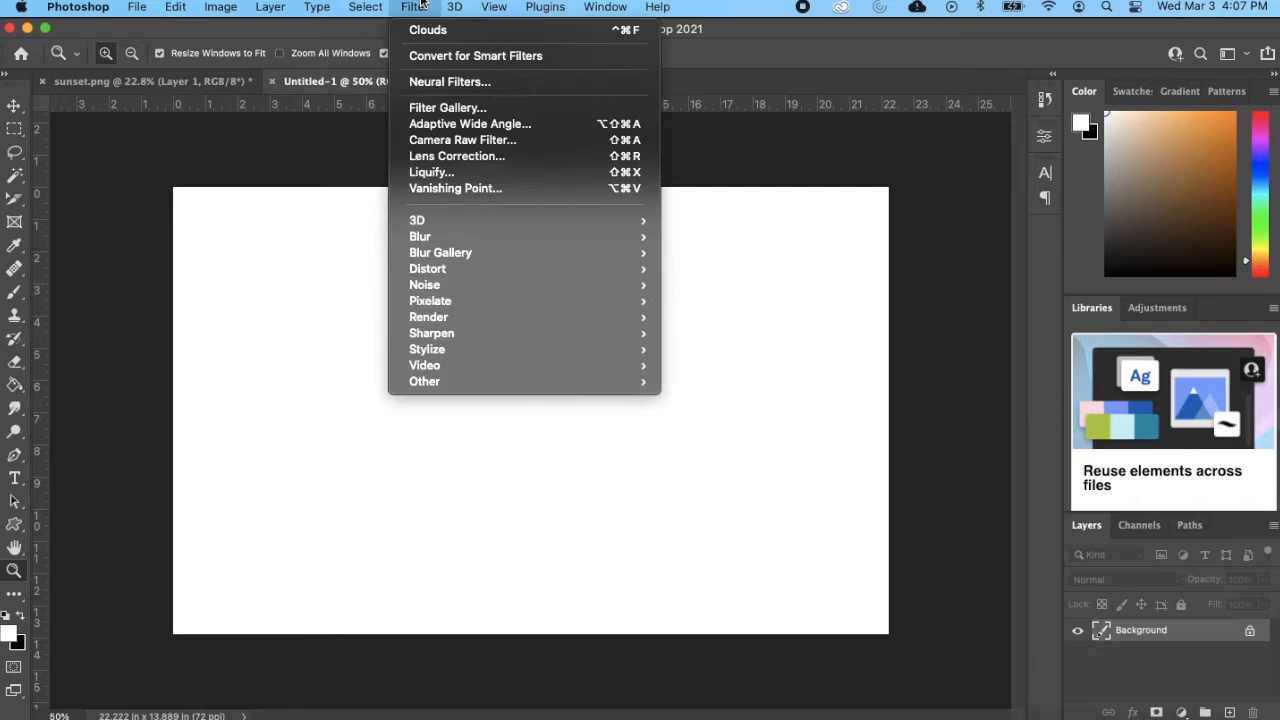
{"action": "mouse_move", "coordinate": [594, 316]}
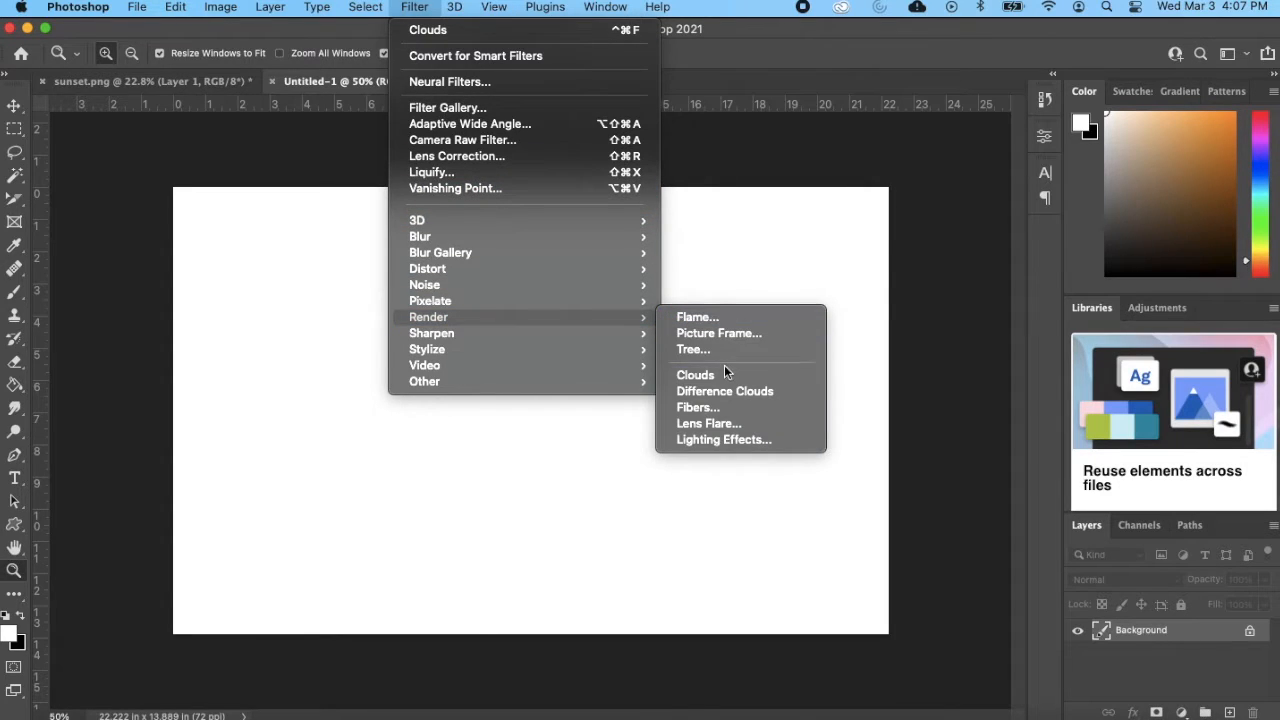
{"action": "left_click", "coordinate": [695, 375]}
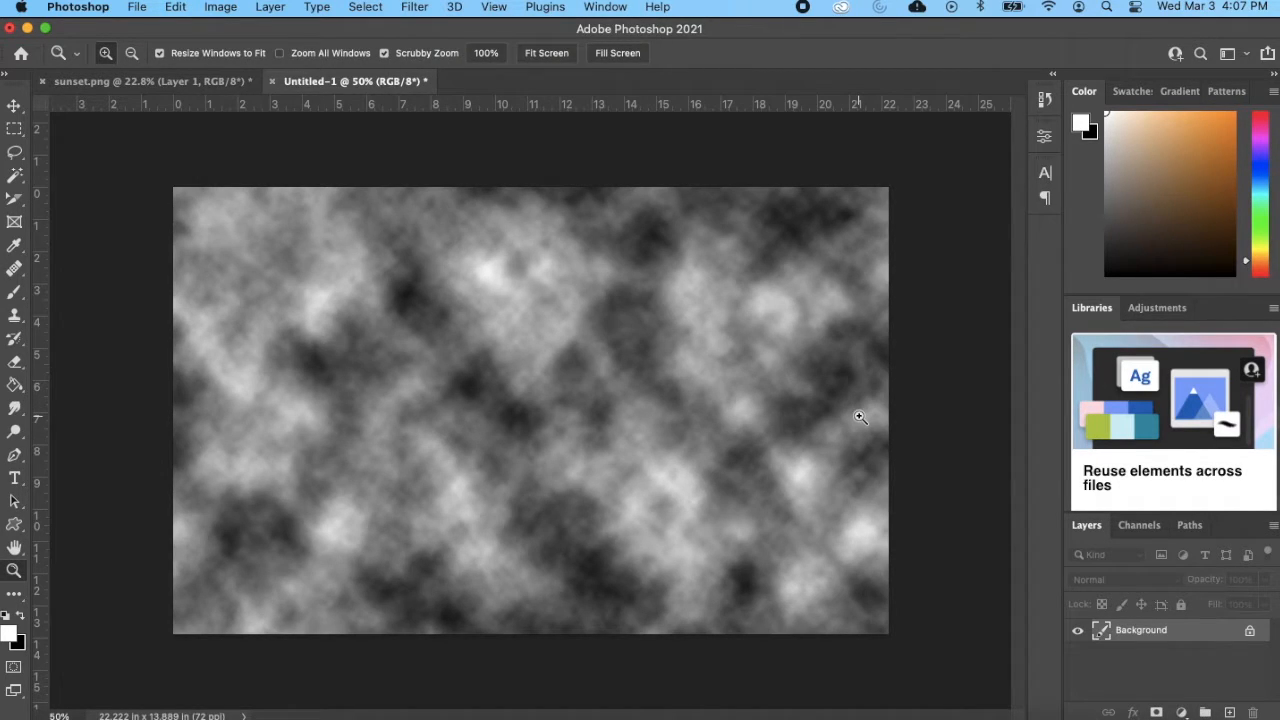
Select an ellipse about 16 by 7.5 inches in the middle of the clouds with the Elliptical Marquee in Normal style.
{"action": "left_click", "coordinate": [14, 131]}
{"action": "left_click", "coordinate": [80, 145]}
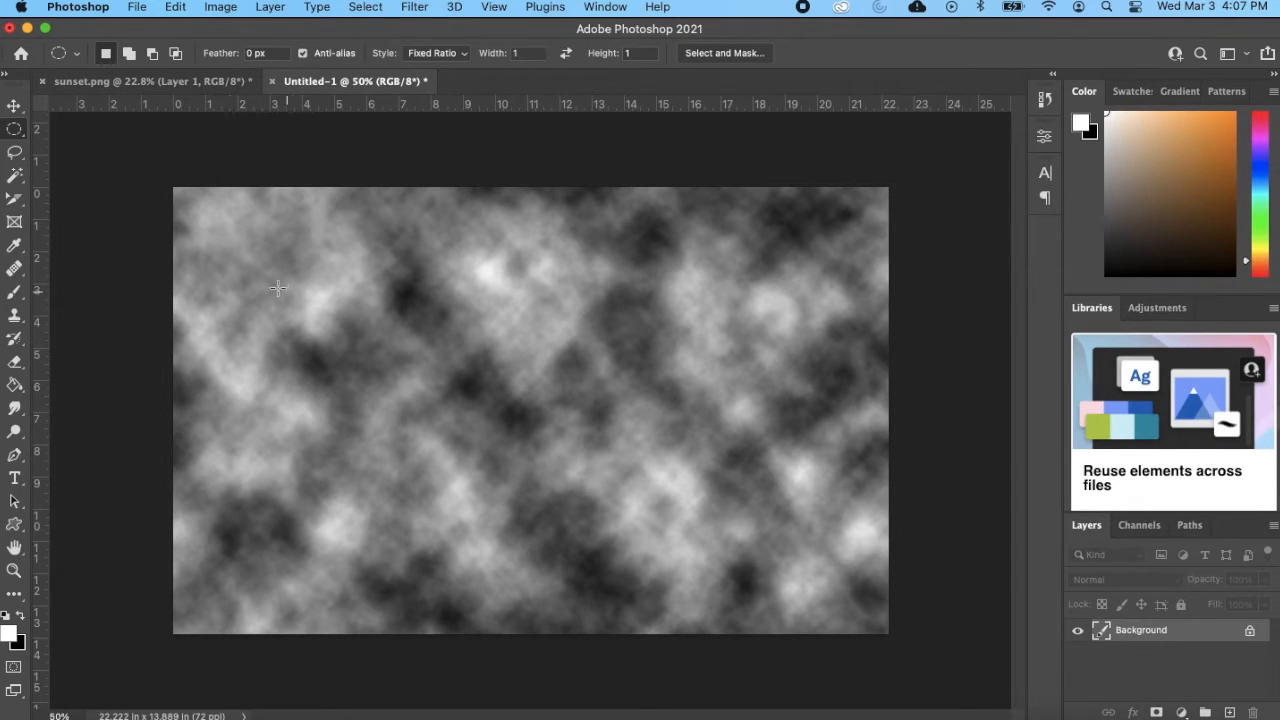
{"action": "left_click", "coordinate": [450, 58]}
{"action": "left_click", "coordinate": [427, 35]}
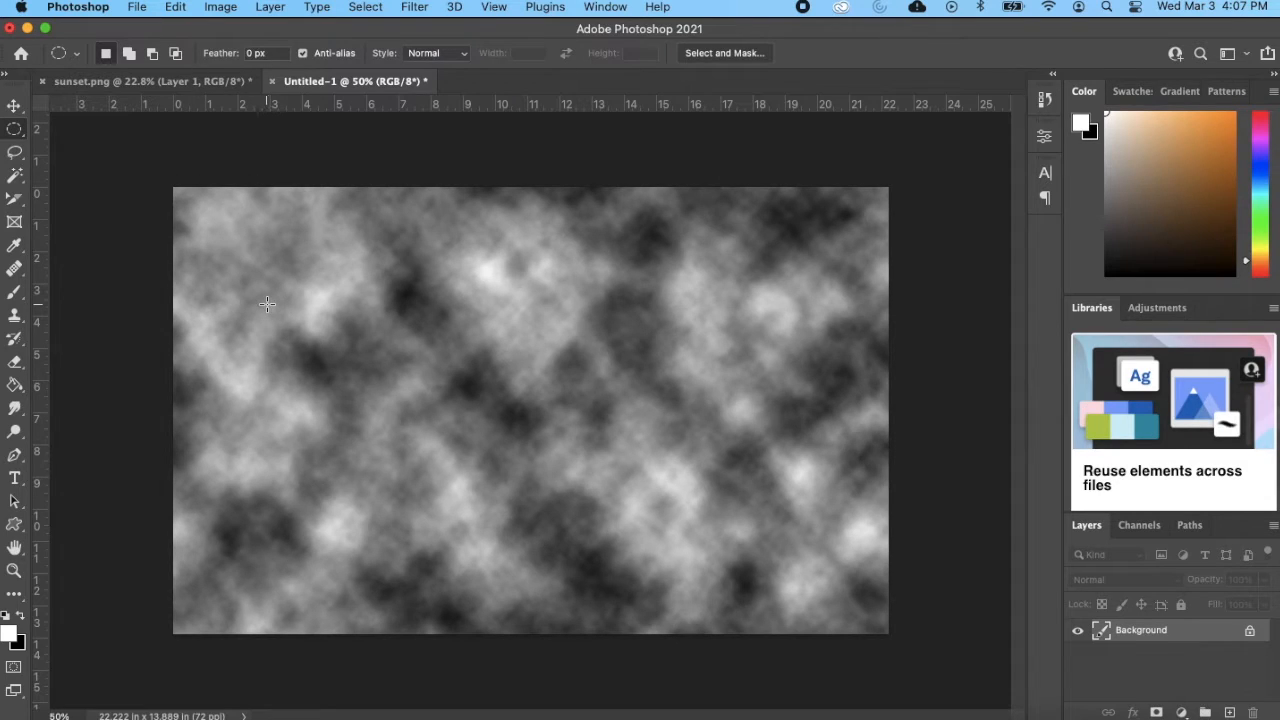
{"action": "left_click_drag", "start_coordinate": [267, 304], "coordinate": [790, 543]}
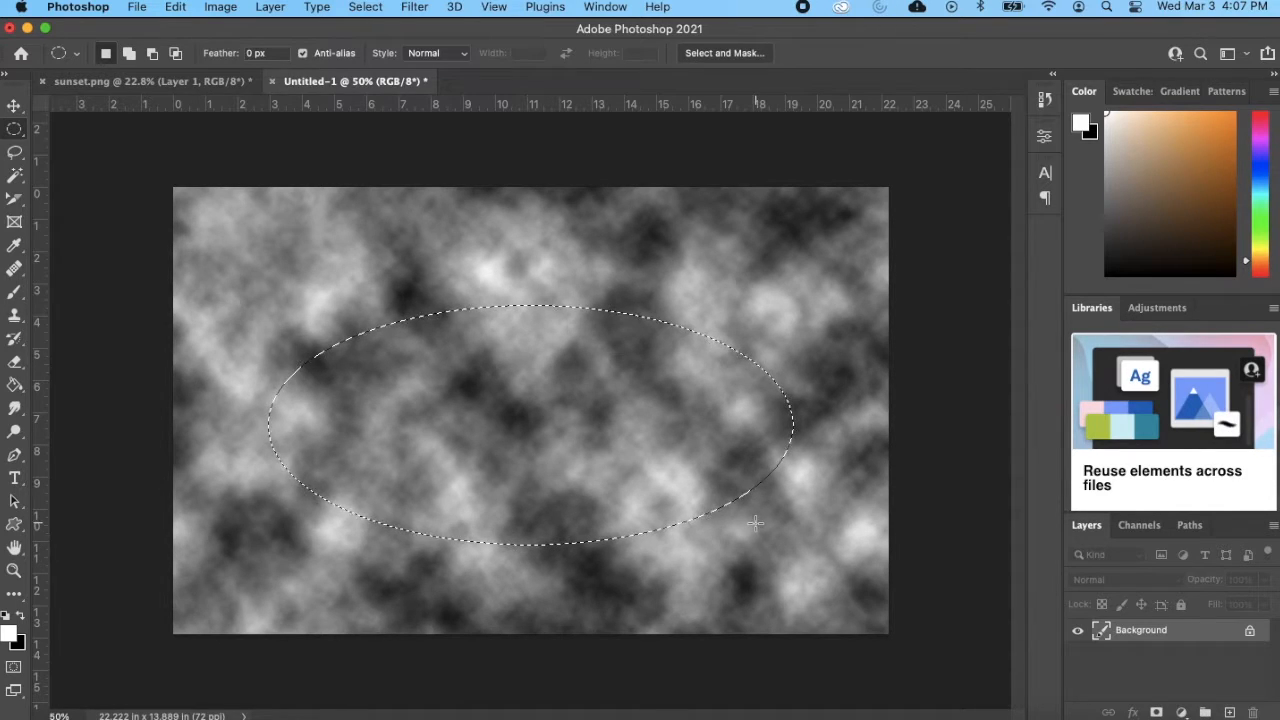
Feather the elliptical selection with a radius of about 94 pixels.
{"action": "left_click", "coordinate": [365, 7]}
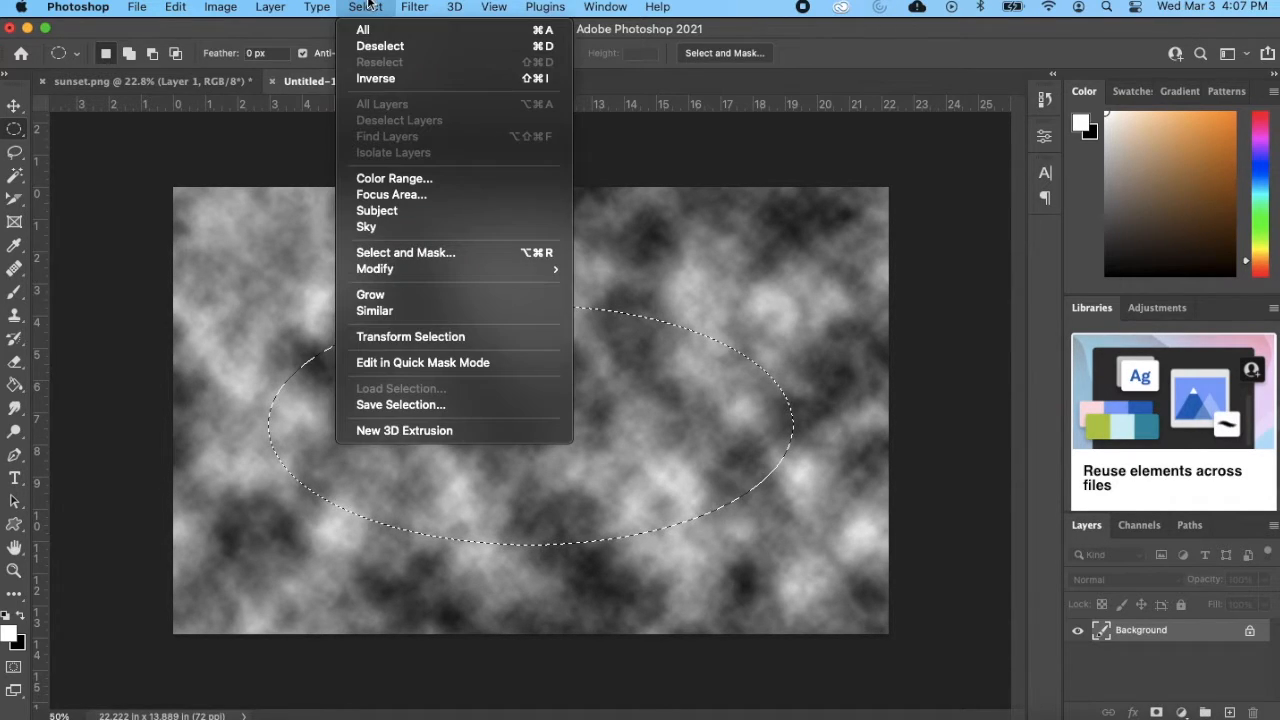
{"action": "mouse_move", "coordinate": [531, 267]}
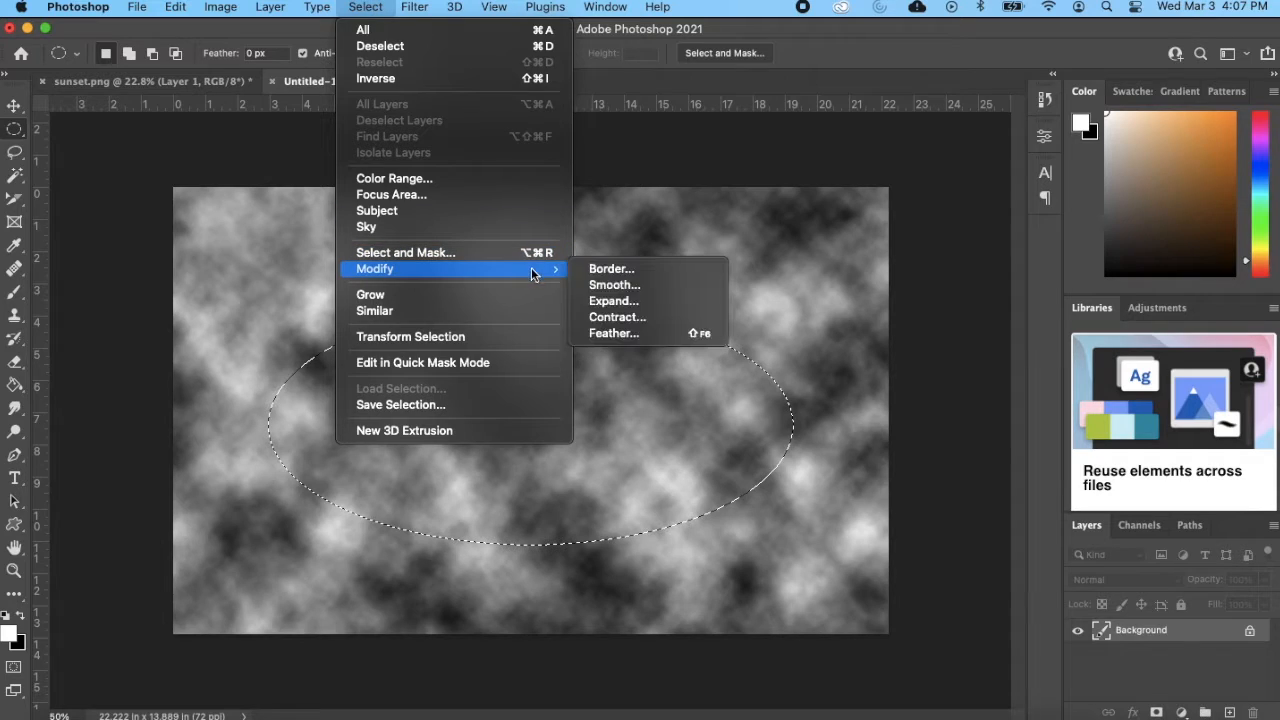
{"action": "left_click", "coordinate": [629, 334]}
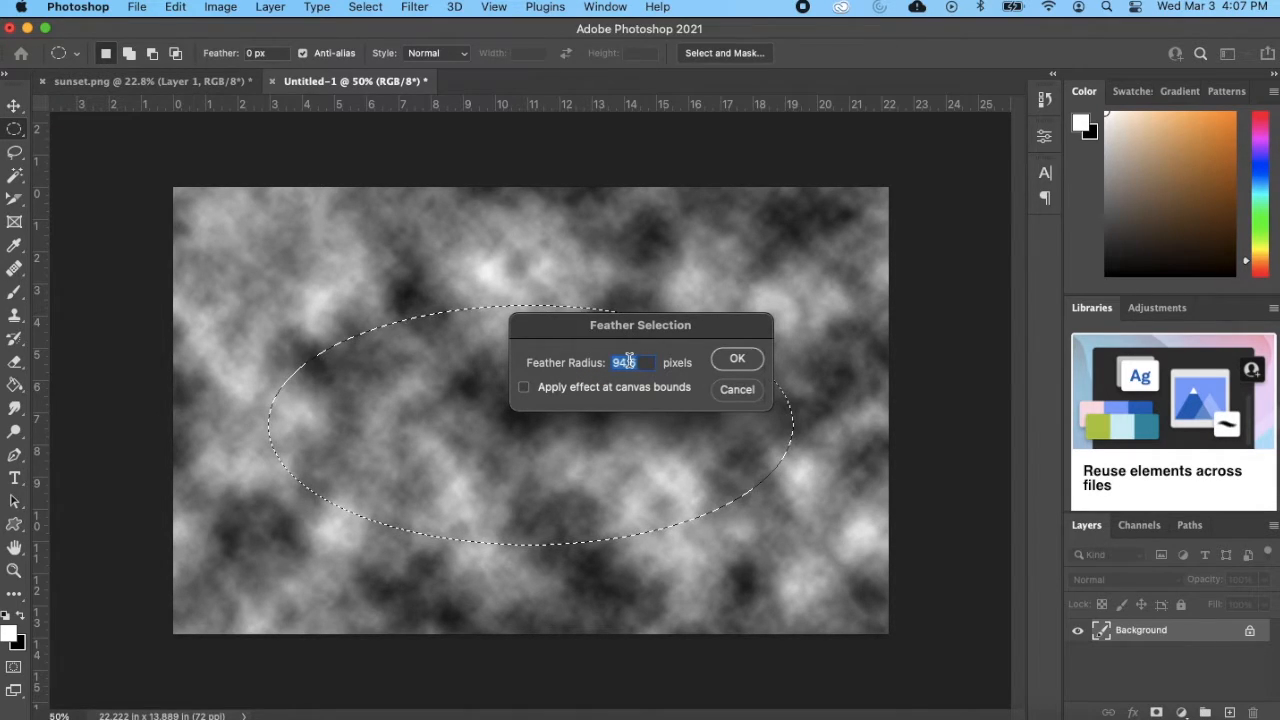
{"action": "left_click", "coordinate": [736, 359]}
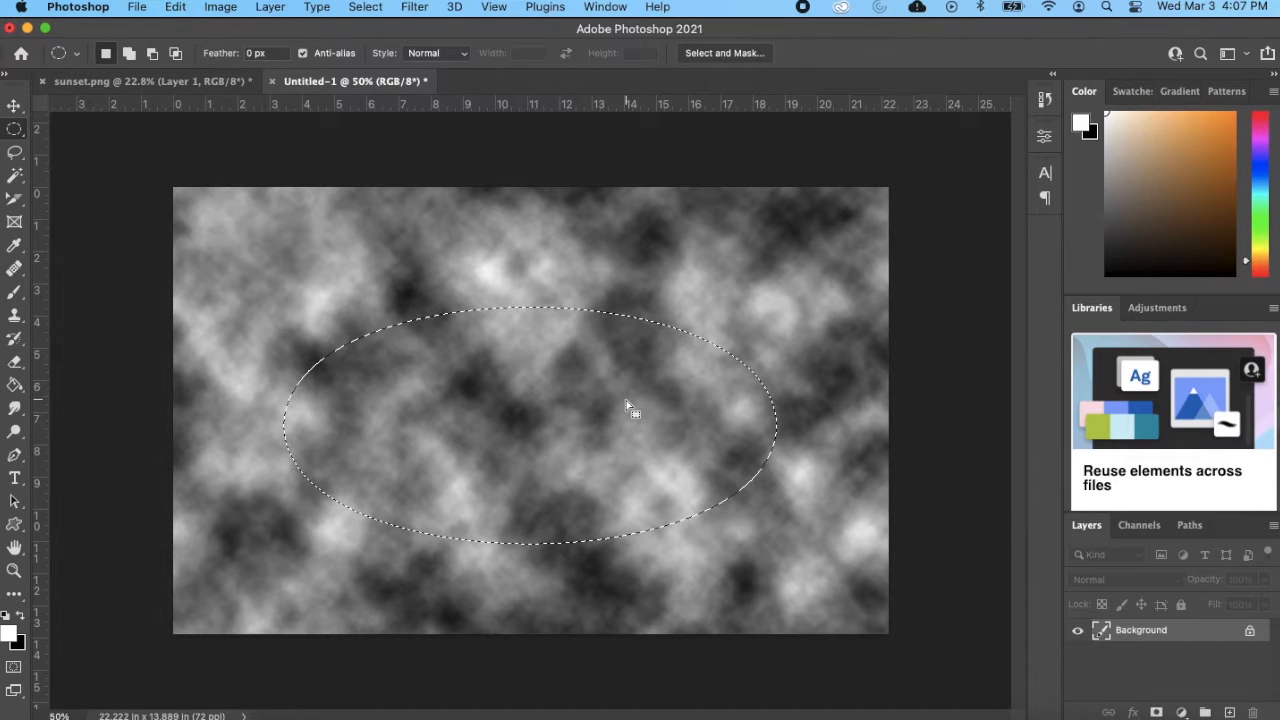
Define the feathered cloud selection as a brush preset named Cloud and switch to the Brush tool.
{"action": "left_click", "coordinate": [175, 7]}
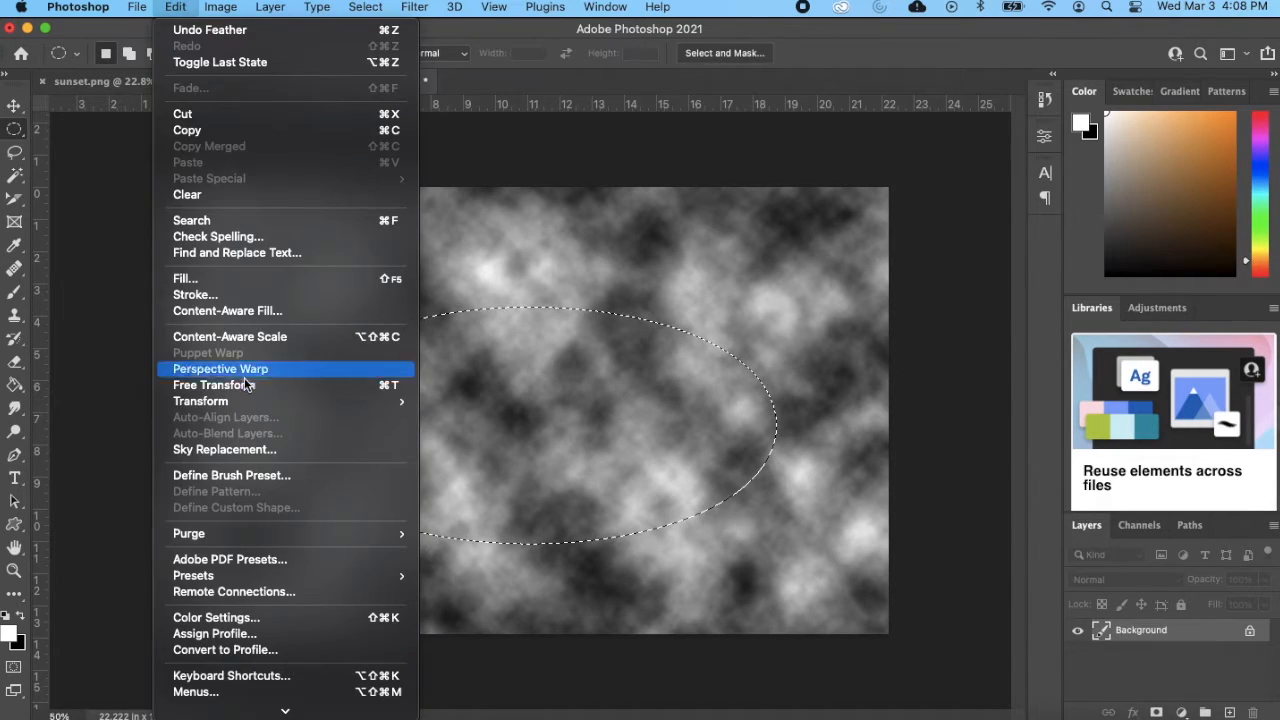
{"action": "left_click", "coordinate": [254, 477]}
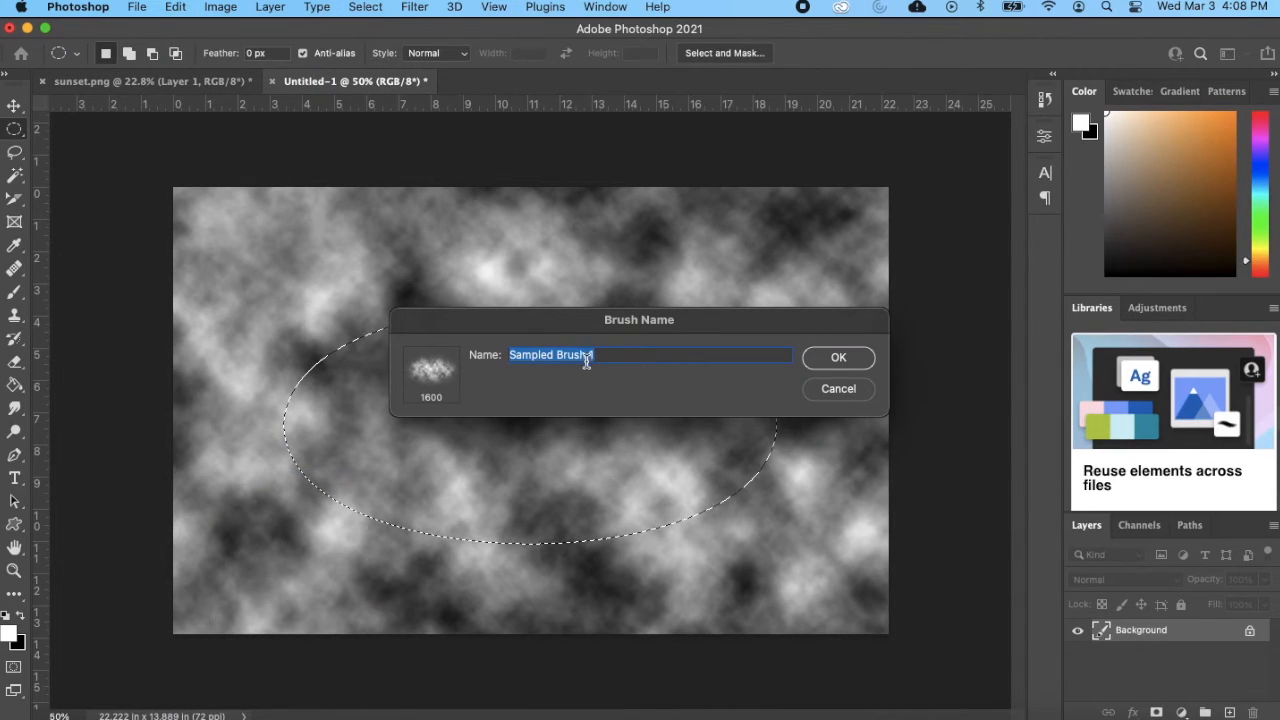
{"action": "type", "text": "Cloud"}
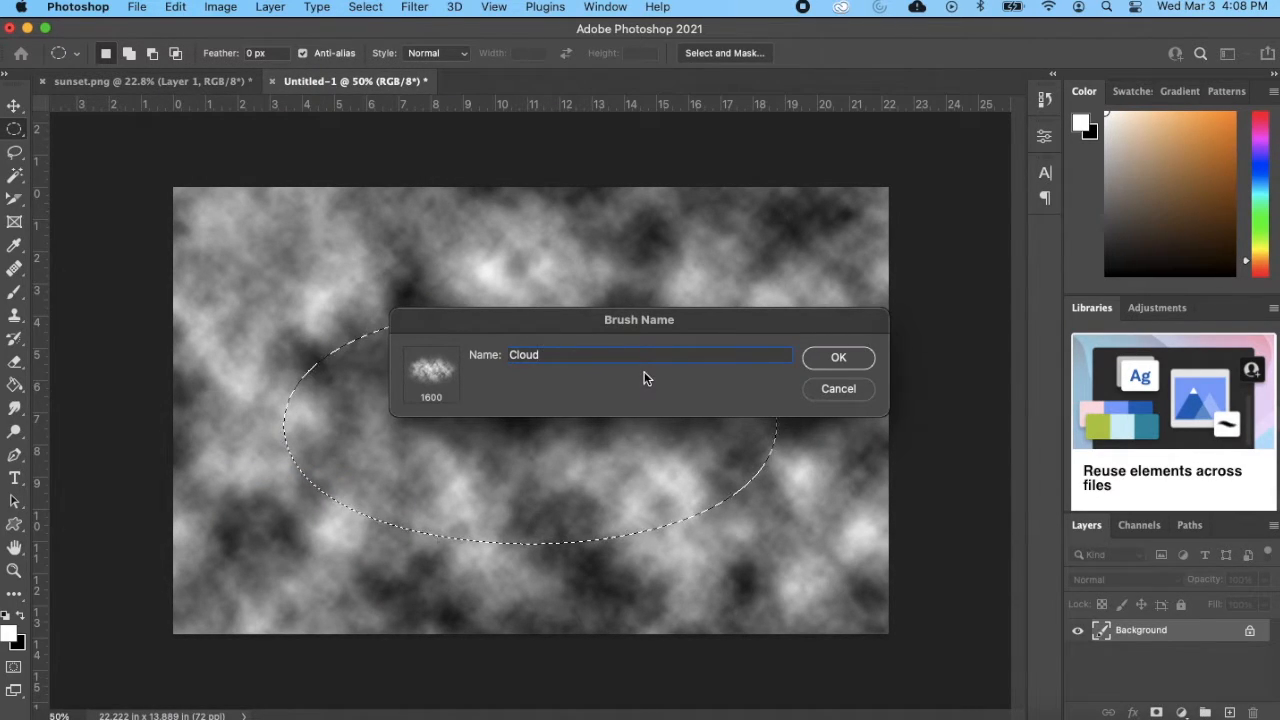
{"action": "left_click", "coordinate": [838, 358]}
{"action": "key", "text": "b"}
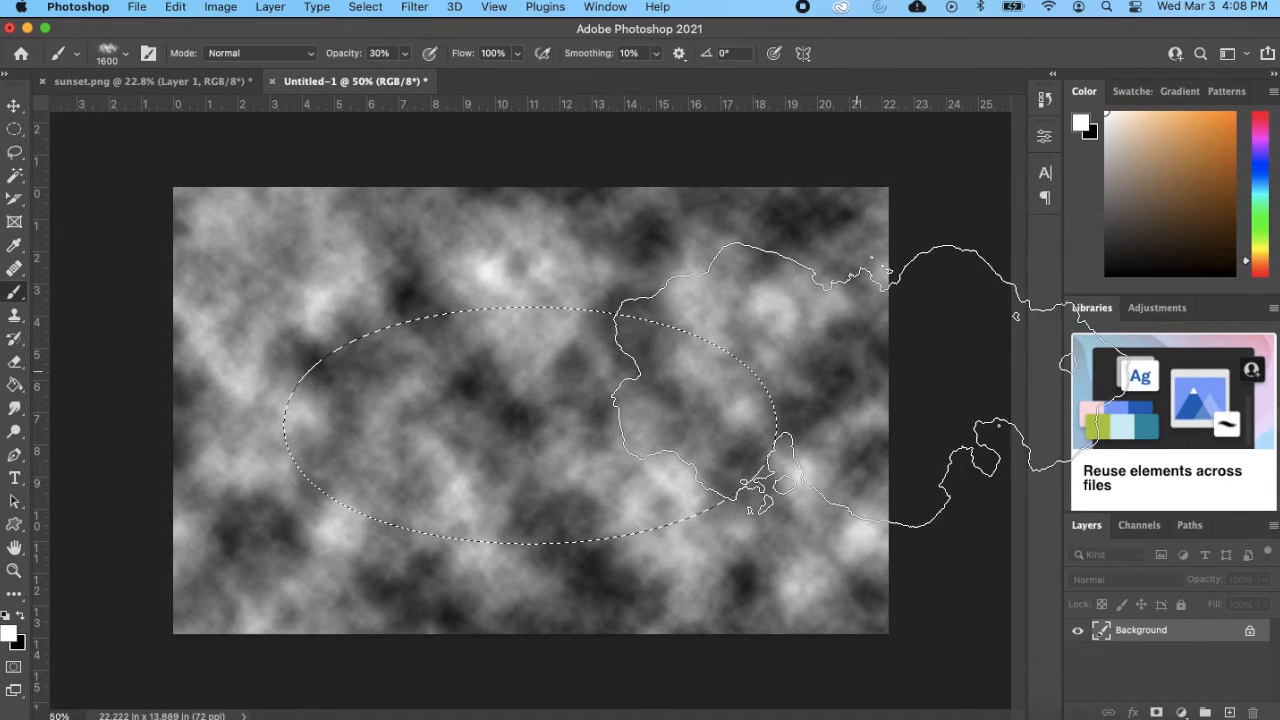
In sunset.png, add a new layer beneath Layer 0 at the bottom of the stack and fill it with white.
{"action": "left_click", "coordinate": [190, 78]}
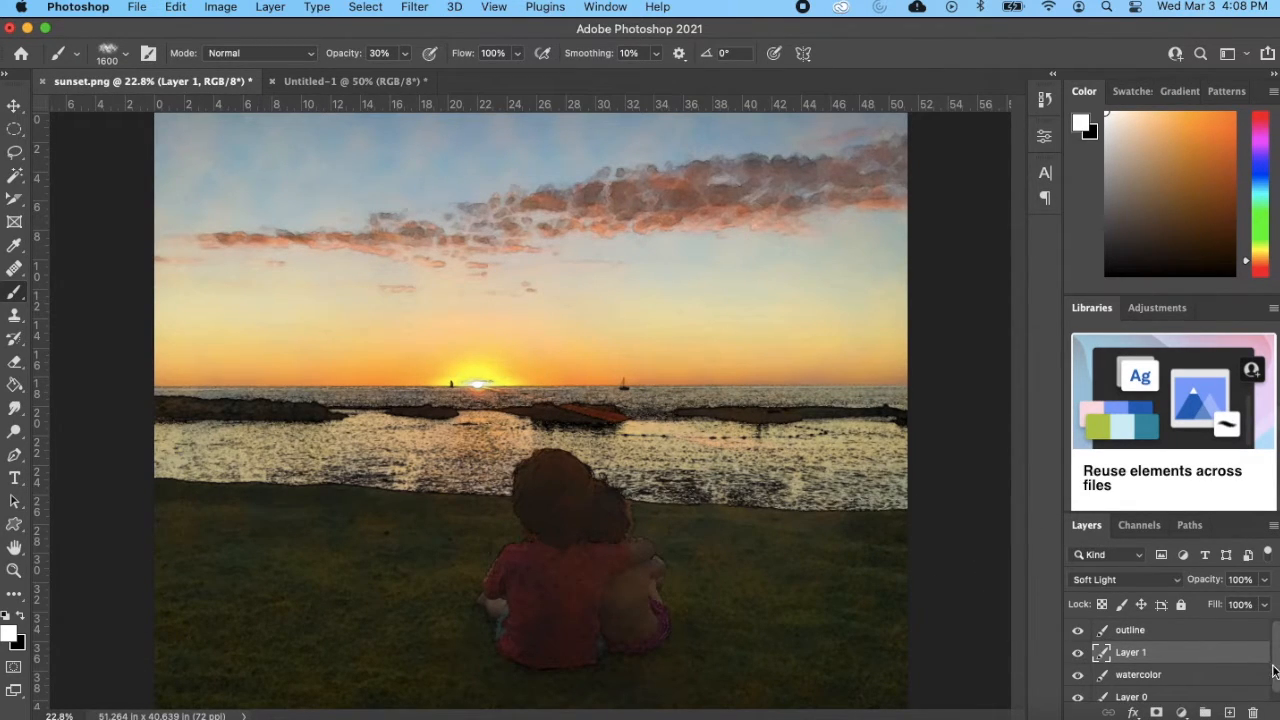
{"action": "scroll", "coordinate": [1274, 680], "scroll_direction": "down", "scroll_amount": 1}
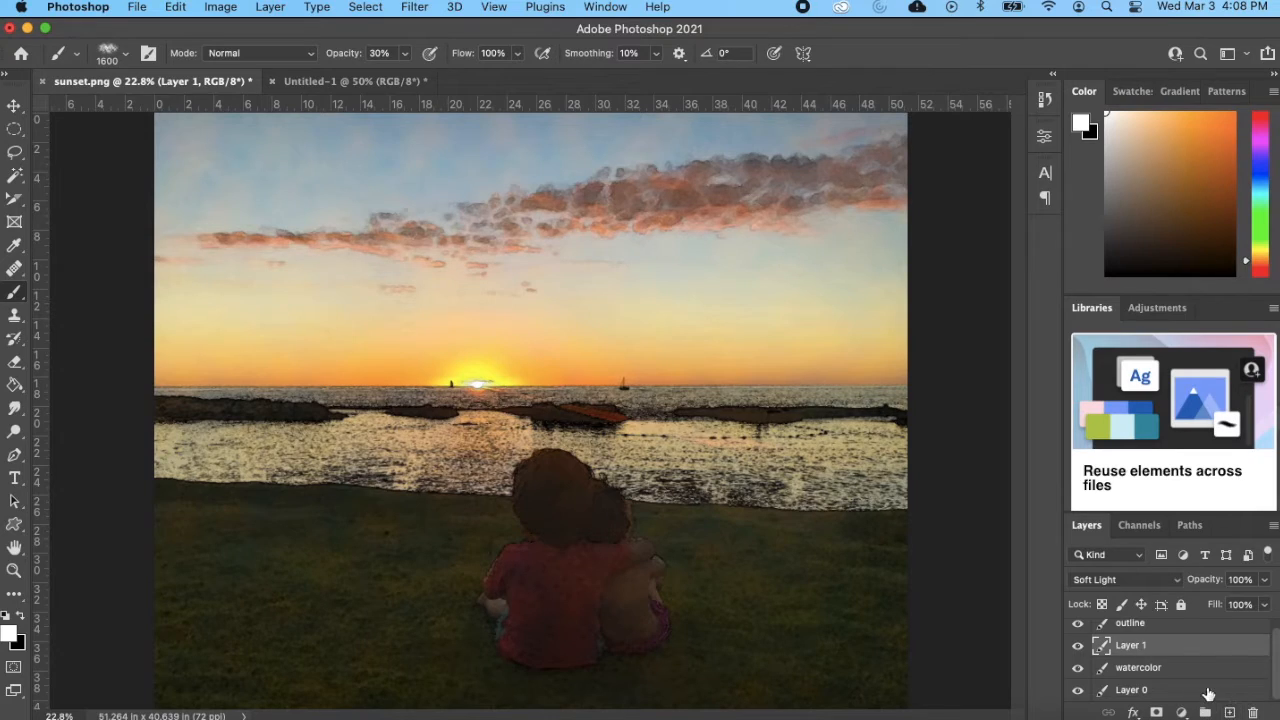
{"action": "left_click", "coordinate": [1208, 693]}
{"action": "left_click", "coordinate": [1229, 712]}
{"action": "scroll", "coordinate": [1177, 680], "scroll_direction": "down", "scroll_amount": 1}
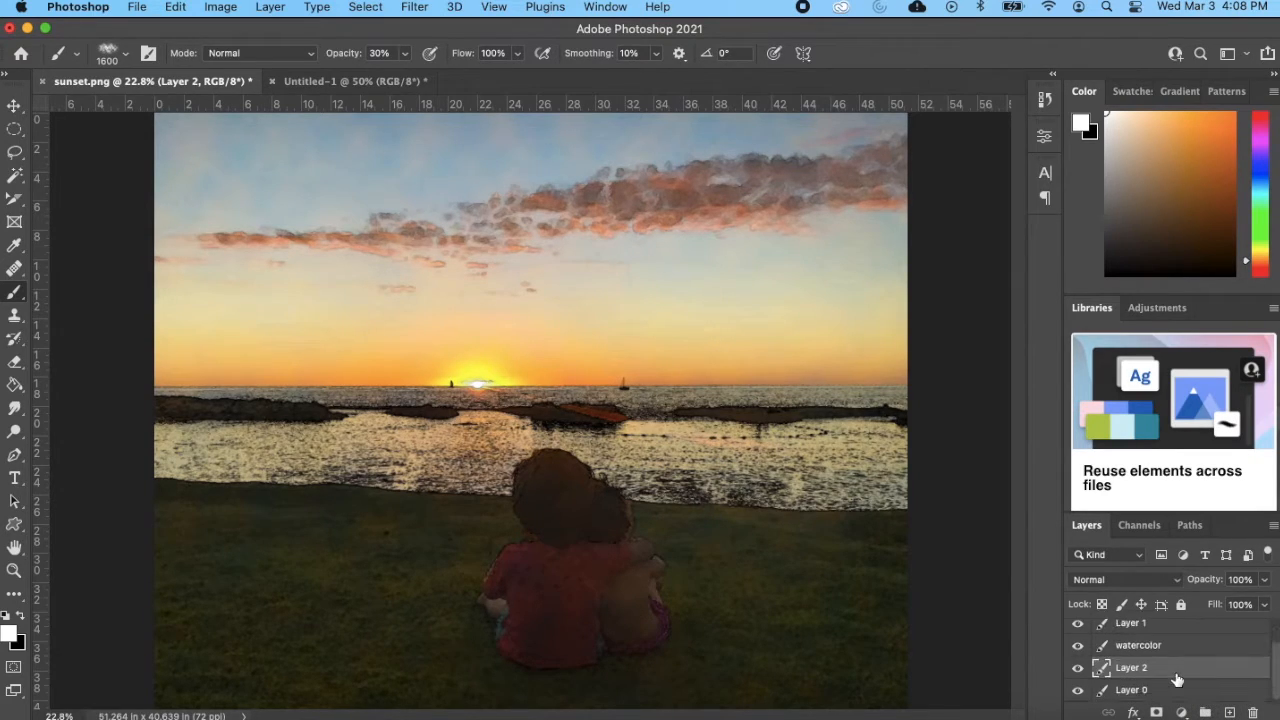
{"action": "left_click_drag", "start_coordinate": [1139, 672], "coordinate": [1138, 703]}
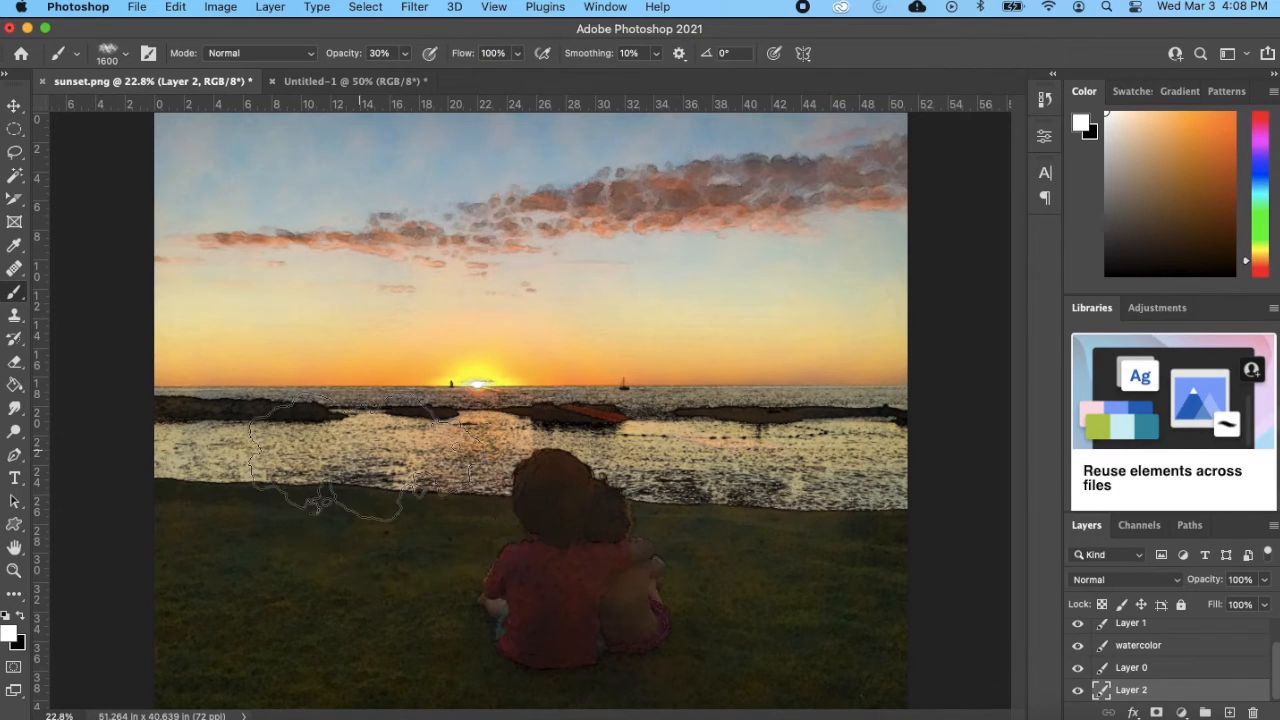
{"action": "left_click", "coordinate": [14, 387]}
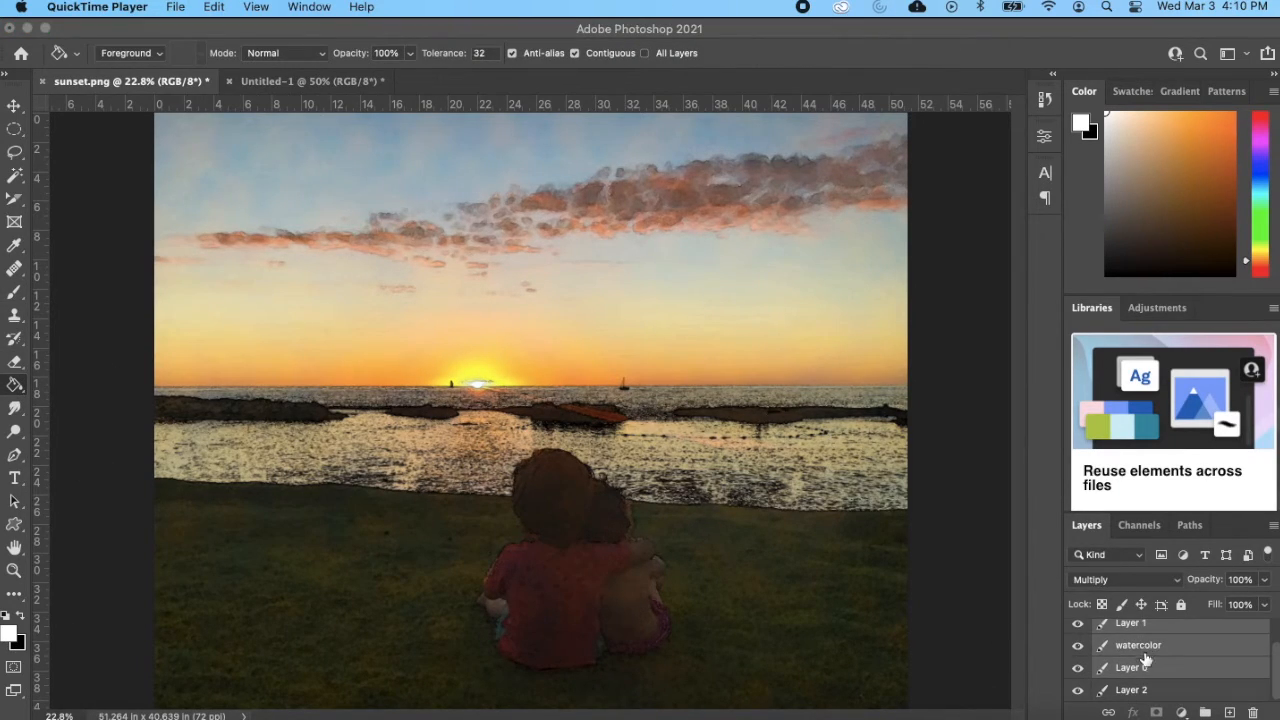
Group the outline, Layer 1, watercolor and Layer 0 layers, and add a mask that hides the whole group.
{"action": "scroll", "coordinate": [1146, 660], "scroll_direction": "up", "scroll_amount": 1}
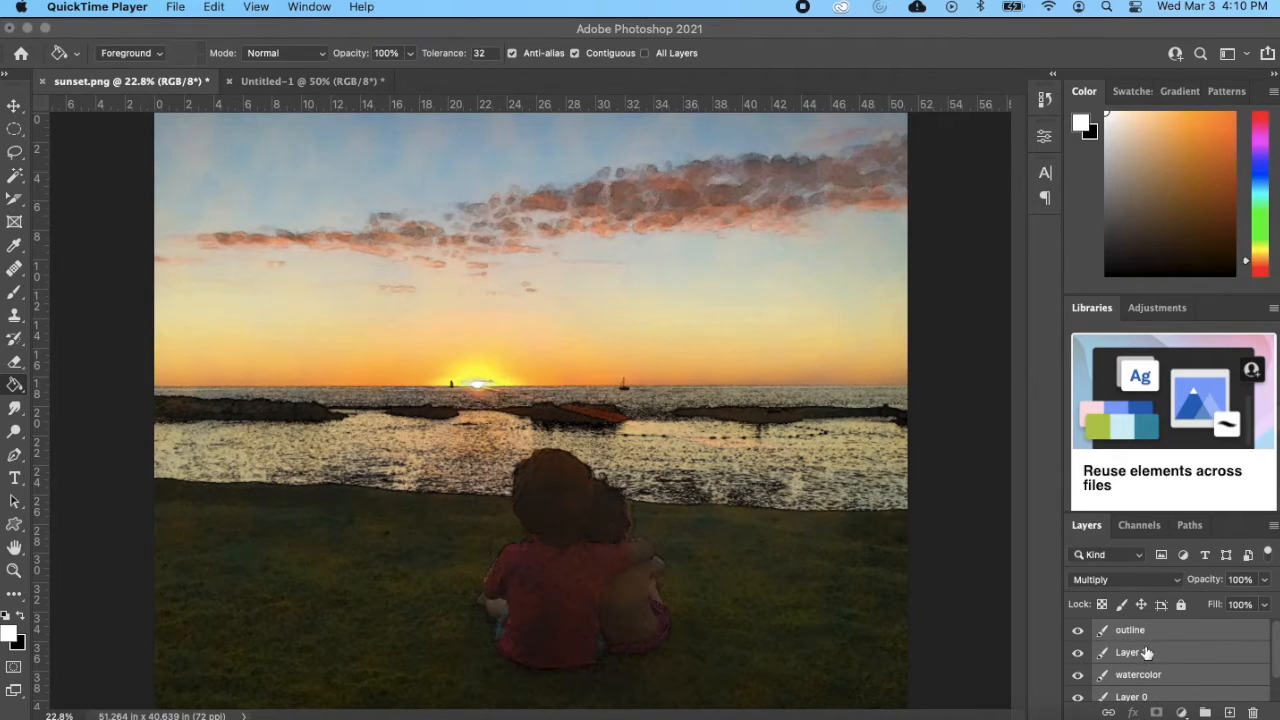
{"action": "right_click", "coordinate": [1159, 650]}
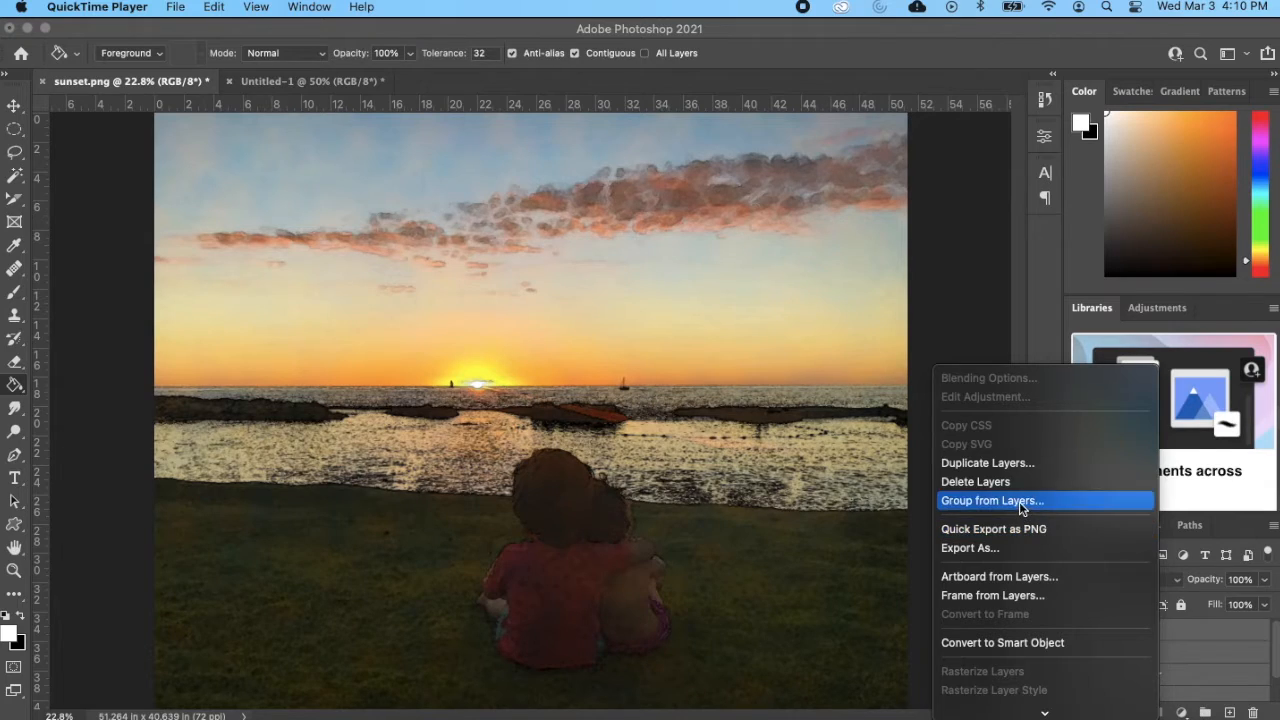
{"action": "left_click", "coordinate": [1019, 501]}
{"action": "left_click", "coordinate": [777, 352]}
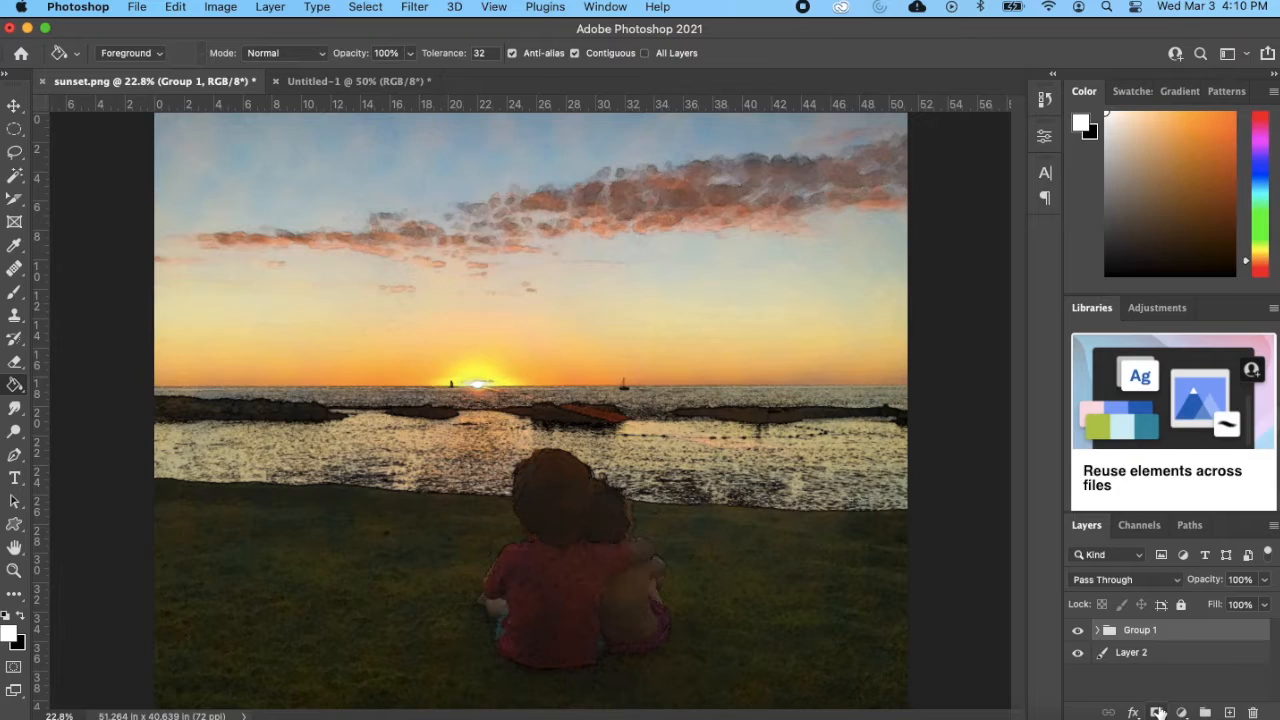
{"action": "left_click", "coordinate": [1158, 712], "text": "alt"}
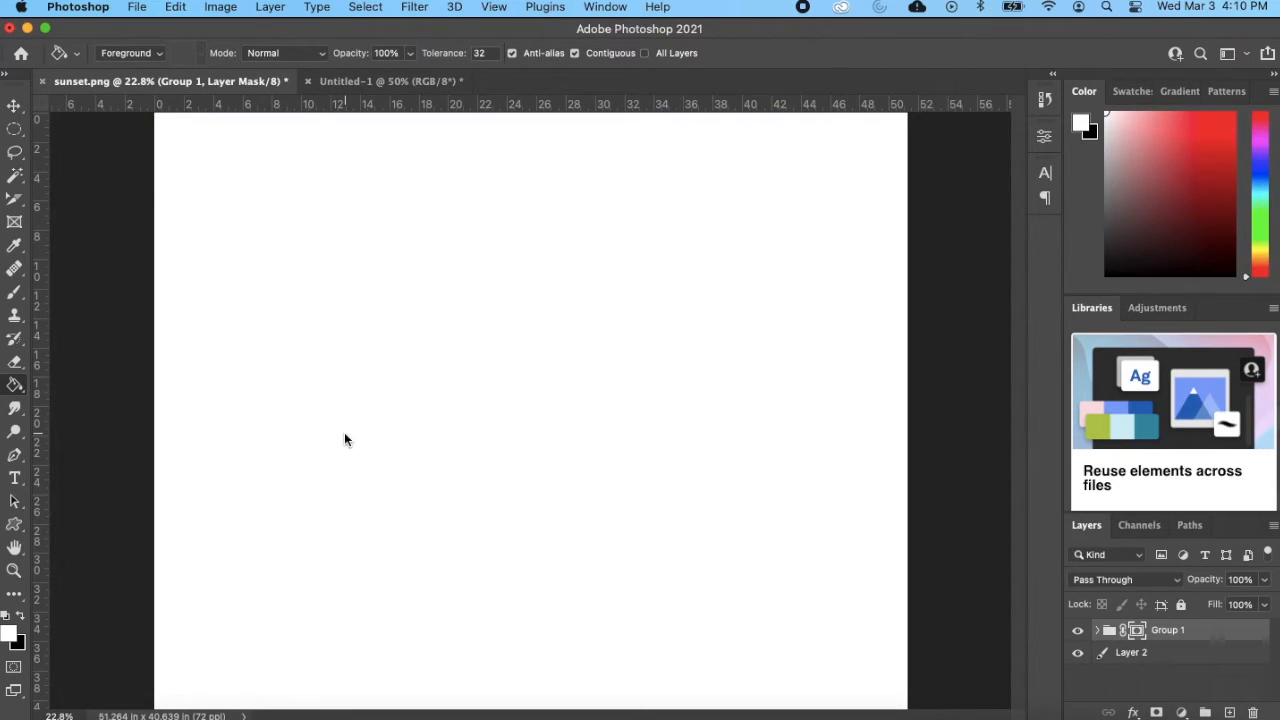
Ready the Brush tool with the cloud brush tip and reduce its size to 1000.
{"action": "key", "text": "b"}
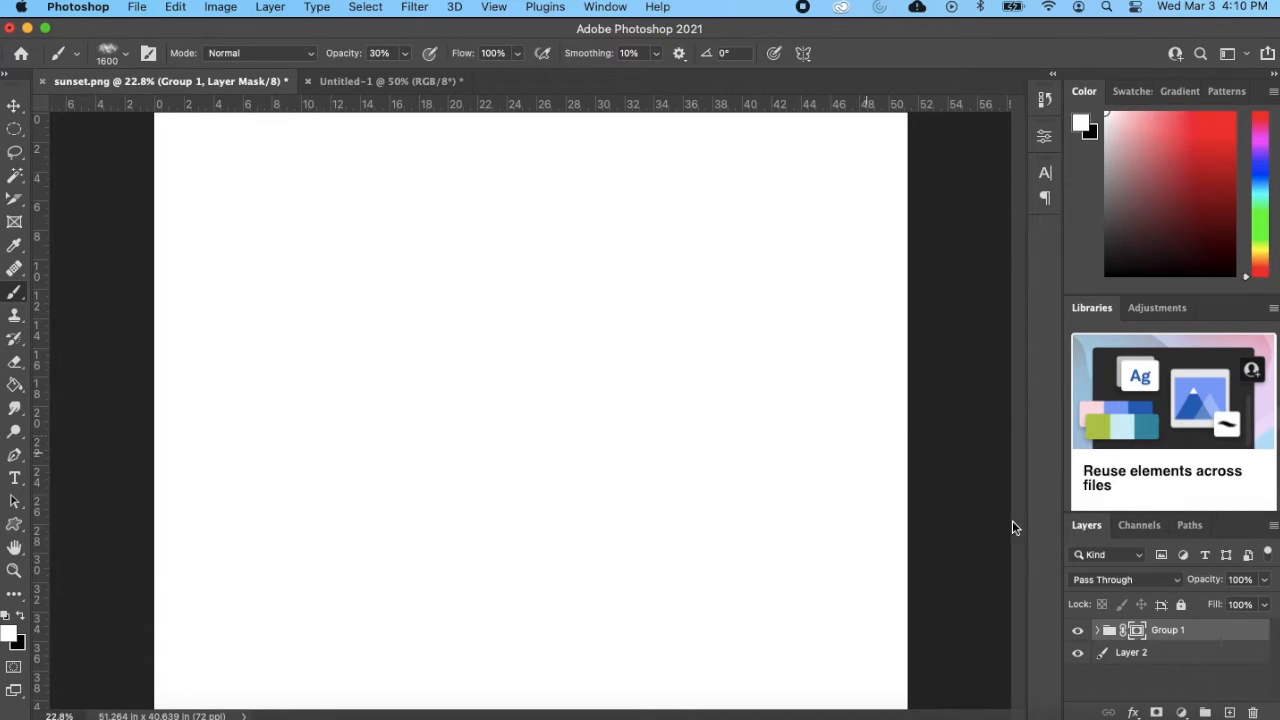
{"action": "left_click", "coordinate": [1160, 656]}
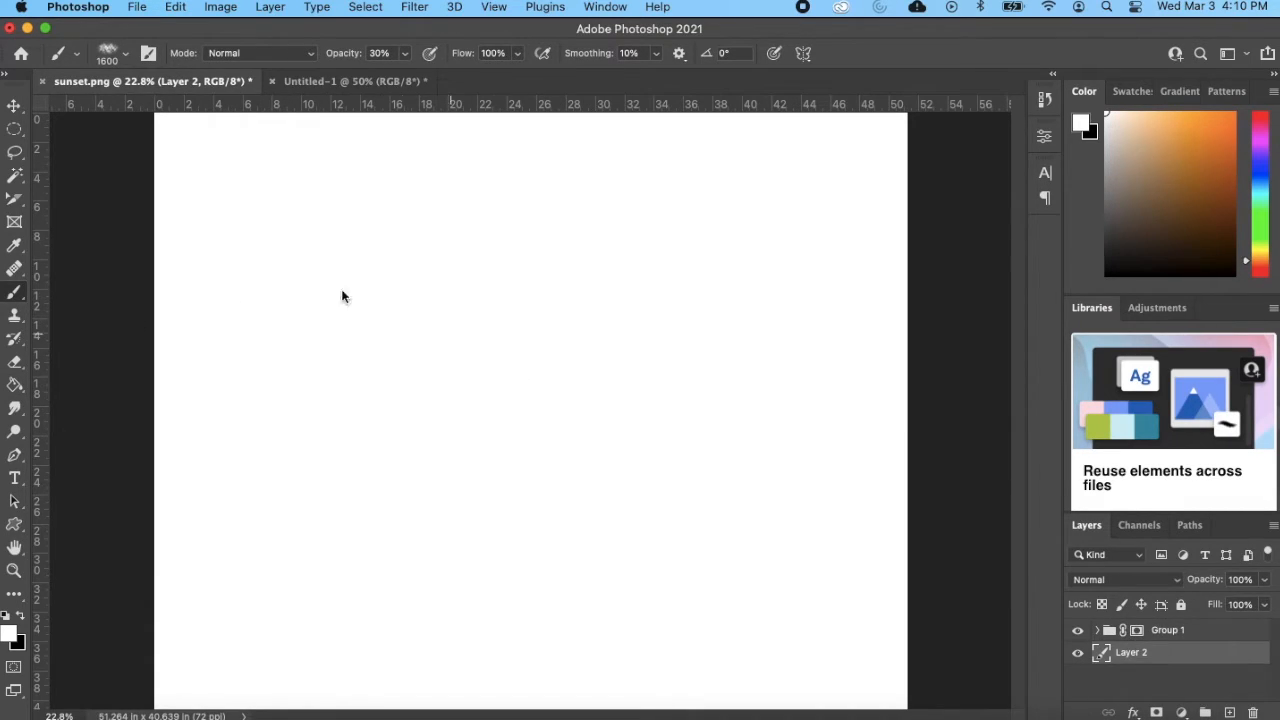
{"action": "left_click", "coordinate": [14, 295]}
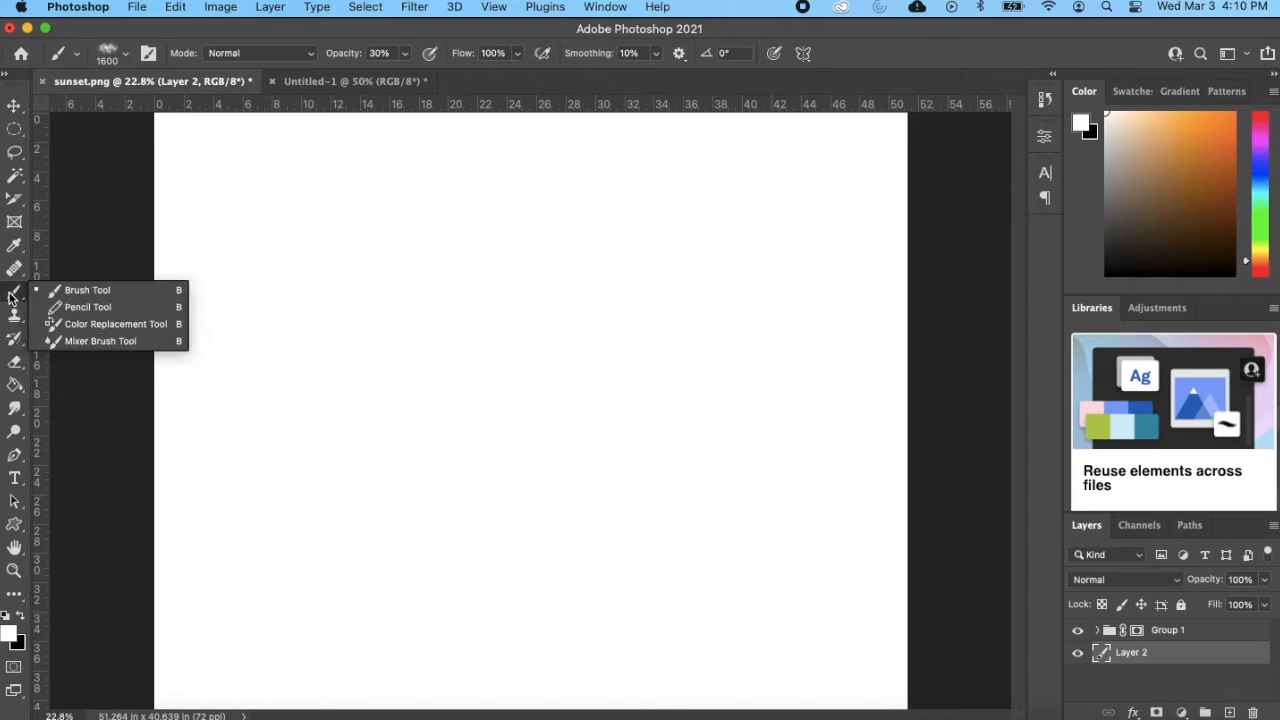
{"action": "left_click", "coordinate": [105, 56]}
{"action": "left_click", "coordinate": [129, 32]}
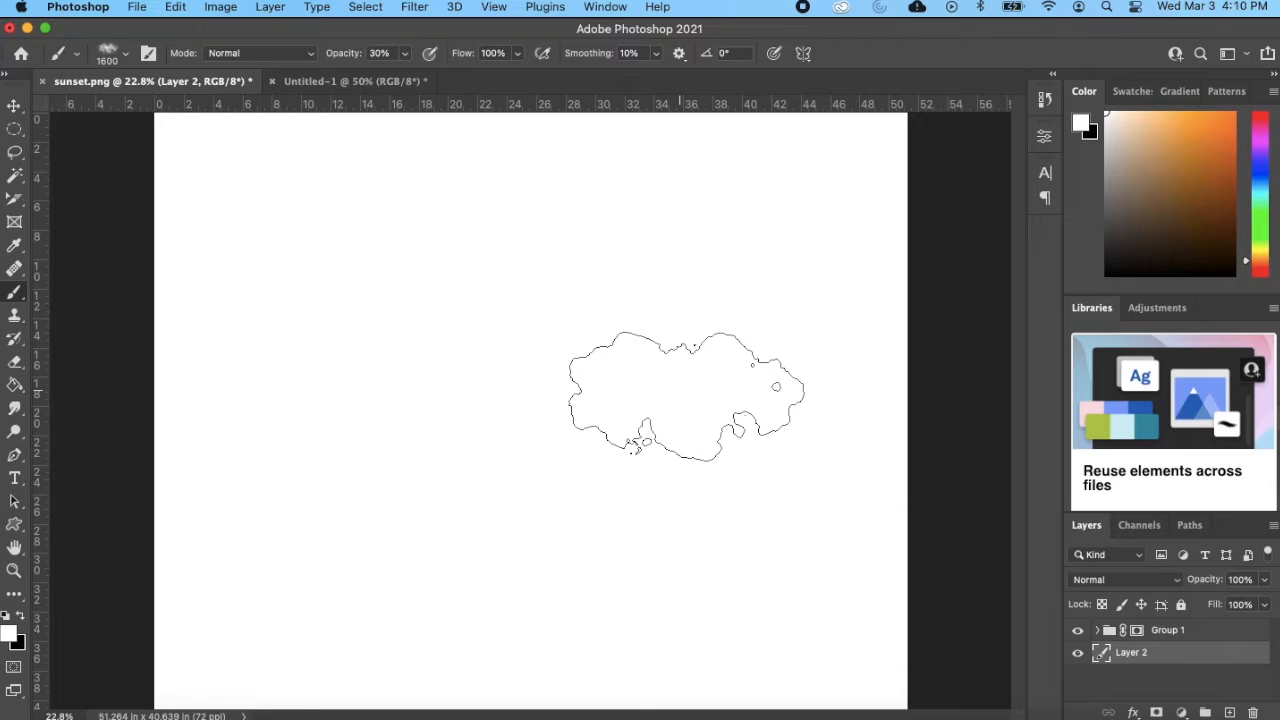
{"action": "key", "text": "bracketleft"}
{"action": "key", "text": "bracketleft"}
{"action": "key", "text": "bracketleft"}
{"action": "key", "text": "bracketleft"}
{"action": "key", "text": "bracketleft"}
{"action": "key", "text": "bracketleft"}
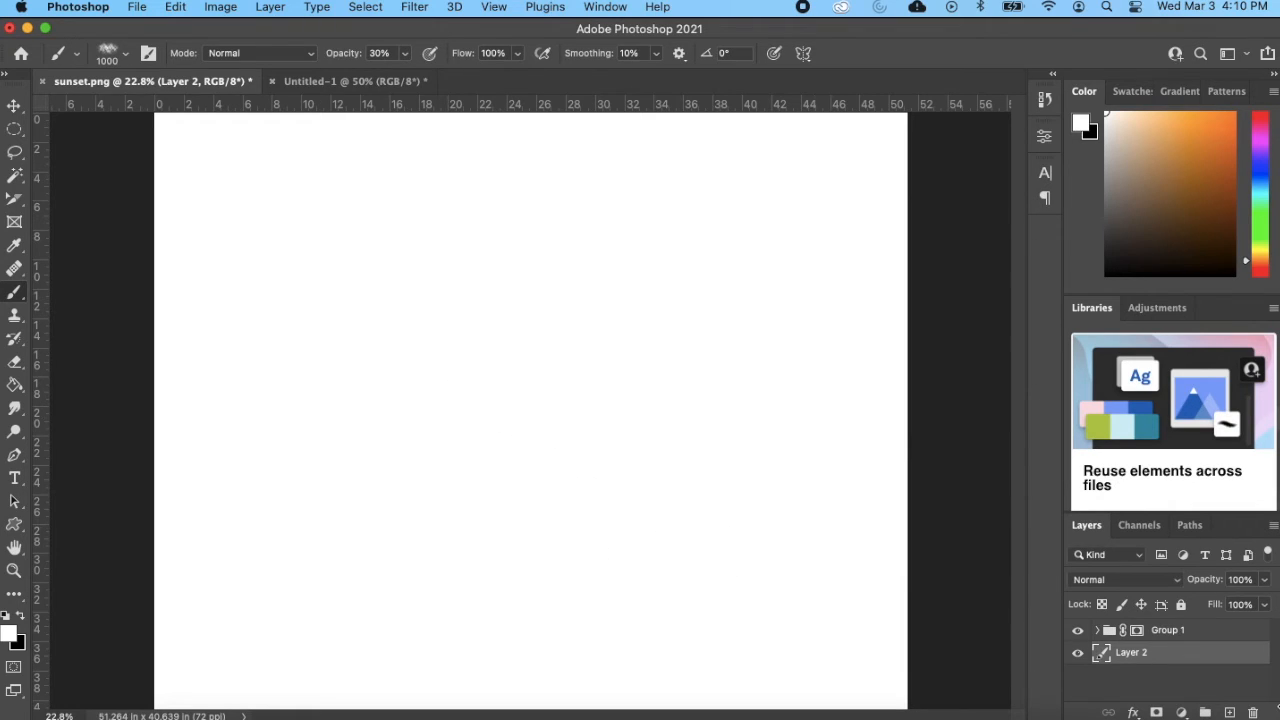
Paint white cloud-brush strokes on the group's mask to reveal the sun, water and couple in the middle with soft, irregular edges.
{"action": "left_click", "coordinate": [1190, 632]}
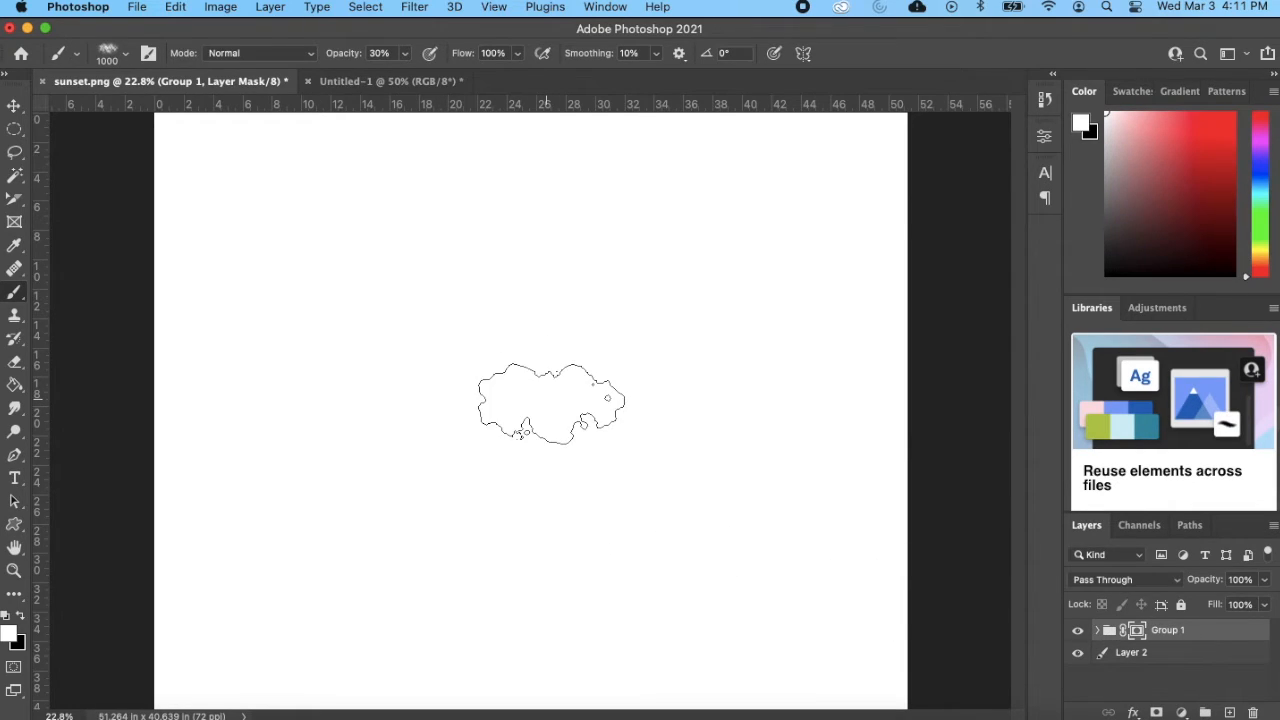
{"action": "mouse_move", "coordinate": [527, 390]}
{"action": "left_mouse_down"}
{"action": "mouse_move", "coordinate": [530, 432]}
{"action": "mouse_move", "coordinate": [572, 431]}
{"action": "mouse_move", "coordinate": [601, 402]}
{"action": "mouse_move", "coordinate": [586, 369]}
{"action": "mouse_move", "coordinate": [533, 342]}
{"action": "mouse_move", "coordinate": [470, 378]}
{"action": "mouse_move", "coordinate": [471, 436]}
{"action": "mouse_move", "coordinate": [520, 480]}
{"action": "mouse_move", "coordinate": [583, 484]}
{"action": "mouse_move", "coordinate": [662, 452]}
{"action": "mouse_move", "coordinate": [639, 364]}
{"action": "mouse_move", "coordinate": [561, 396]}
{"action": "mouse_move", "coordinate": [586, 425]}
{"action": "mouse_move", "coordinate": [517, 434]}
{"action": "mouse_move", "coordinate": [648, 529]}
{"action": "mouse_move", "coordinate": [662, 520]}
{"action": "mouse_move", "coordinate": [551, 524]}
{"action": "mouse_move", "coordinate": [495, 492]}
{"action": "mouse_move", "coordinate": [434, 383]}
{"action": "mouse_move", "coordinate": [451, 363]}
{"action": "mouse_move", "coordinate": [549, 345]}
{"action": "mouse_move", "coordinate": [670, 365]}
{"action": "mouse_move", "coordinate": [677, 525]}
{"action": "mouse_move", "coordinate": [519, 551]}
{"action": "mouse_move", "coordinate": [401, 457]}
{"action": "mouse_move", "coordinate": [446, 343]}
{"action": "mouse_move", "coordinate": [565, 322]}
{"action": "mouse_move", "coordinate": [648, 419]}
{"action": "mouse_move", "coordinate": [628, 523]}
{"action": "mouse_move", "coordinate": [533, 481]}
{"action": "mouse_move", "coordinate": [559, 487]}
{"action": "mouse_move", "coordinate": [573, 521]}
{"action": "mouse_move", "coordinate": [618, 504]}
{"action": "mouse_move", "coordinate": [550, 481]}
{"action": "mouse_move", "coordinate": [512, 533]}
{"action": "mouse_move", "coordinate": [603, 542]}
{"action": "mouse_move", "coordinate": [647, 450]}
{"action": "mouse_move", "coordinate": [632, 409]}
{"action": "mouse_move", "coordinate": [548, 409]}
{"action": "mouse_move", "coordinate": [467, 441]}
{"action": "mouse_move", "coordinate": [466, 500]}
{"action": "mouse_move", "coordinate": [599, 501]}
{"action": "mouse_move", "coordinate": [614, 466]}
{"action": "mouse_move", "coordinate": [542, 421]}
{"action": "mouse_move", "coordinate": [631, 391]}
{"action": "mouse_move", "coordinate": [708, 493]}
{"action": "mouse_move", "coordinate": [579, 558]}
{"action": "mouse_move", "coordinate": [510, 556]}
{"action": "mouse_move", "coordinate": [381, 489]}
{"action": "mouse_move", "coordinate": [397, 378]}
{"action": "mouse_move", "coordinate": [467, 284]}
{"action": "mouse_move", "coordinate": [623, 307]}
{"action": "mouse_move", "coordinate": [701, 406]}
{"action": "mouse_move", "coordinate": [738, 529]}
{"action": "mouse_move", "coordinate": [662, 572]}
{"action": "mouse_move", "coordinate": [501, 602]}
{"action": "mouse_move", "coordinate": [410, 533]}
{"action": "mouse_move", "coordinate": [378, 434]}
{"action": "mouse_move", "coordinate": [378, 384]}
{"action": "mouse_move", "coordinate": [520, 337]}
{"action": "mouse_move", "coordinate": [662, 340]}
{"action": "mouse_move", "coordinate": [747, 451]}
{"action": "mouse_move", "coordinate": [677, 550]}
{"action": "left_mouse_up"}
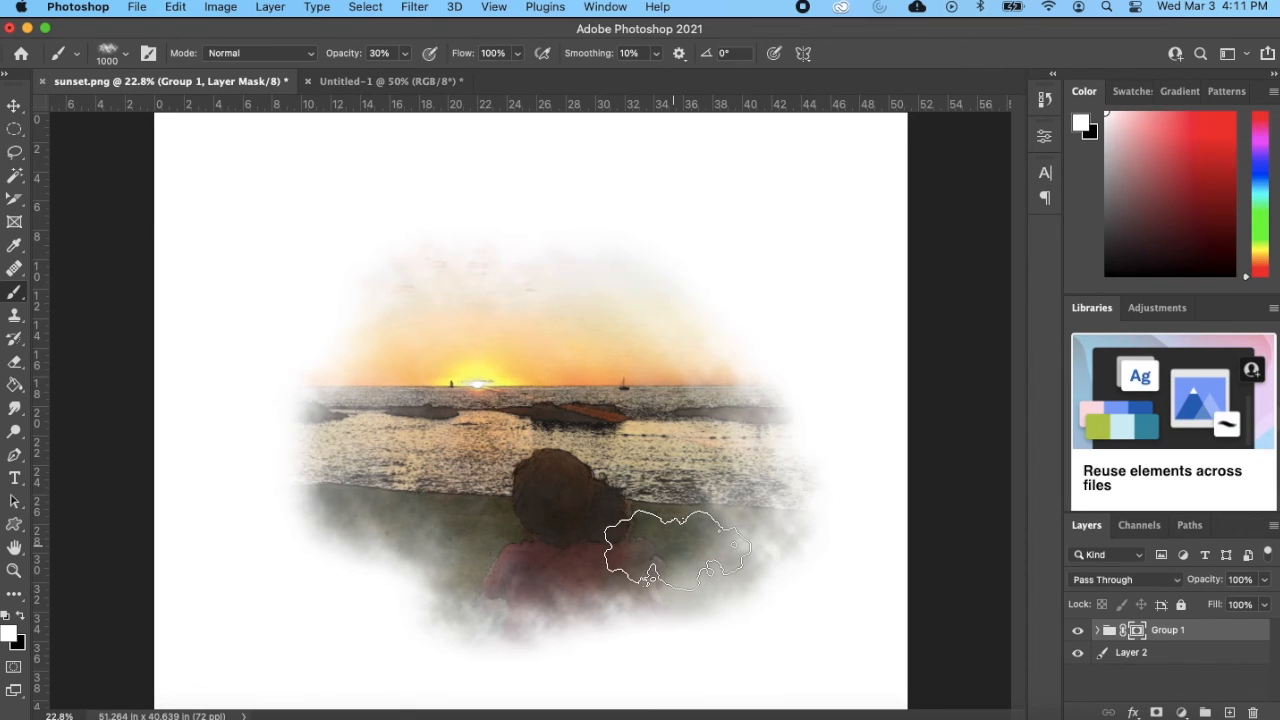